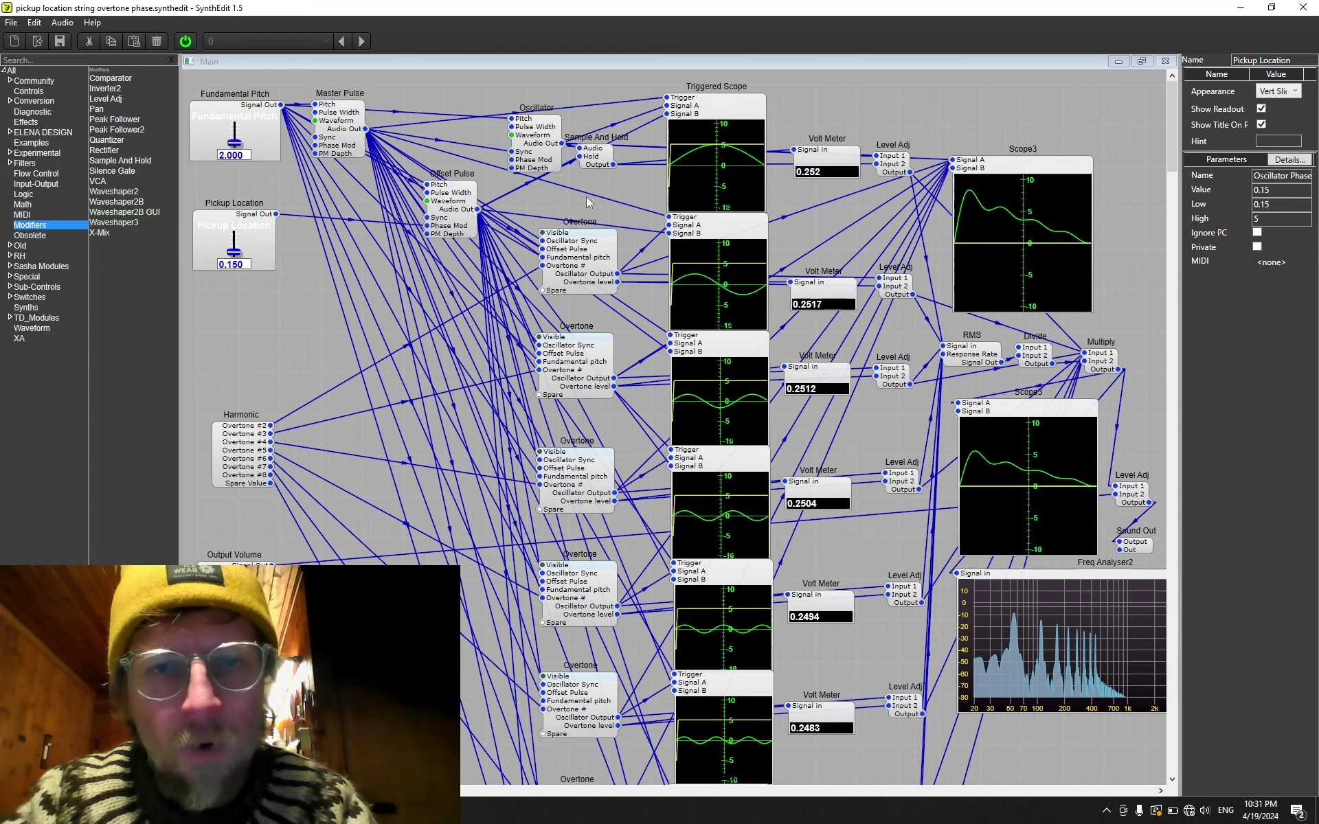
# Inspect Fundamental Pitch, then show the Harmonic module's Overtone #2–#8 values in the properties panel.
pyautogui.click(261, 121)
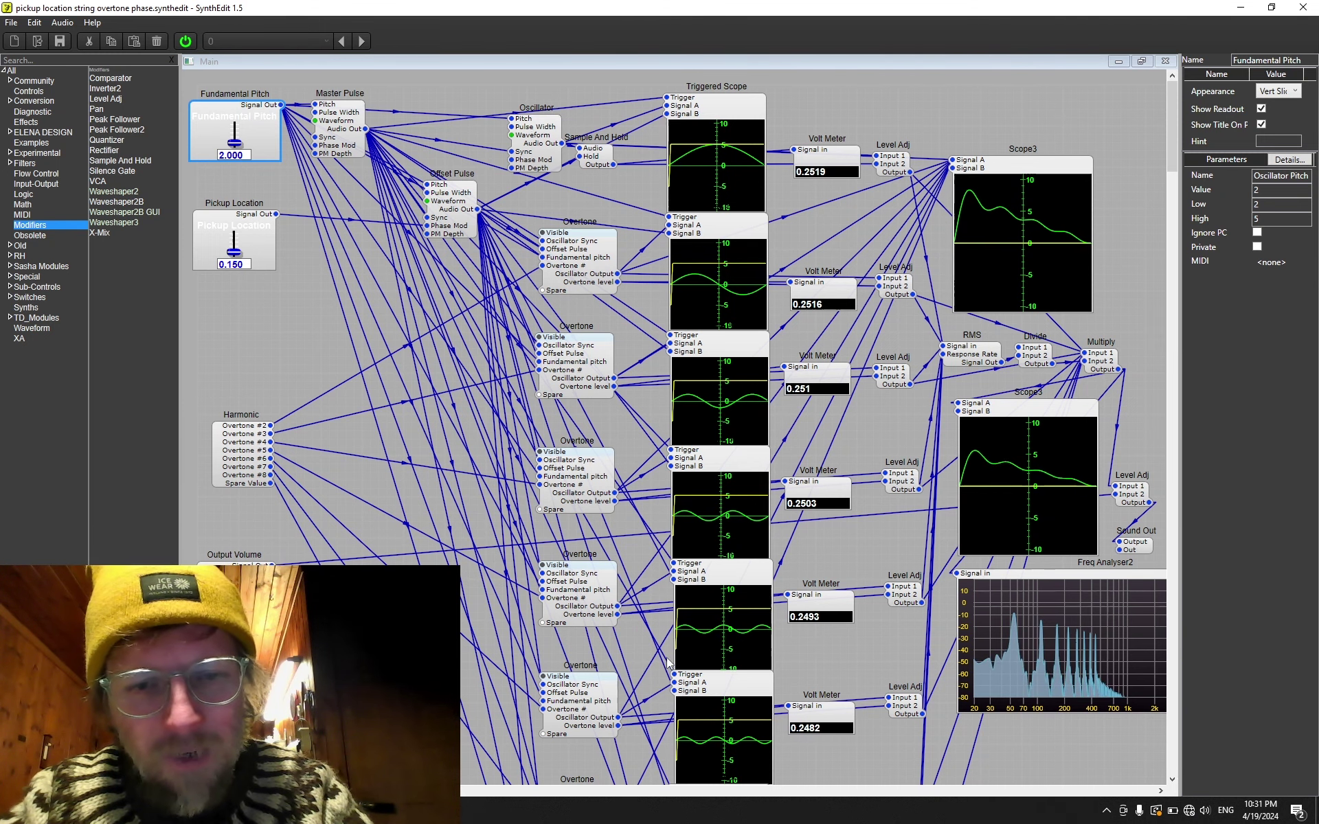
pyautogui.click(241, 451)
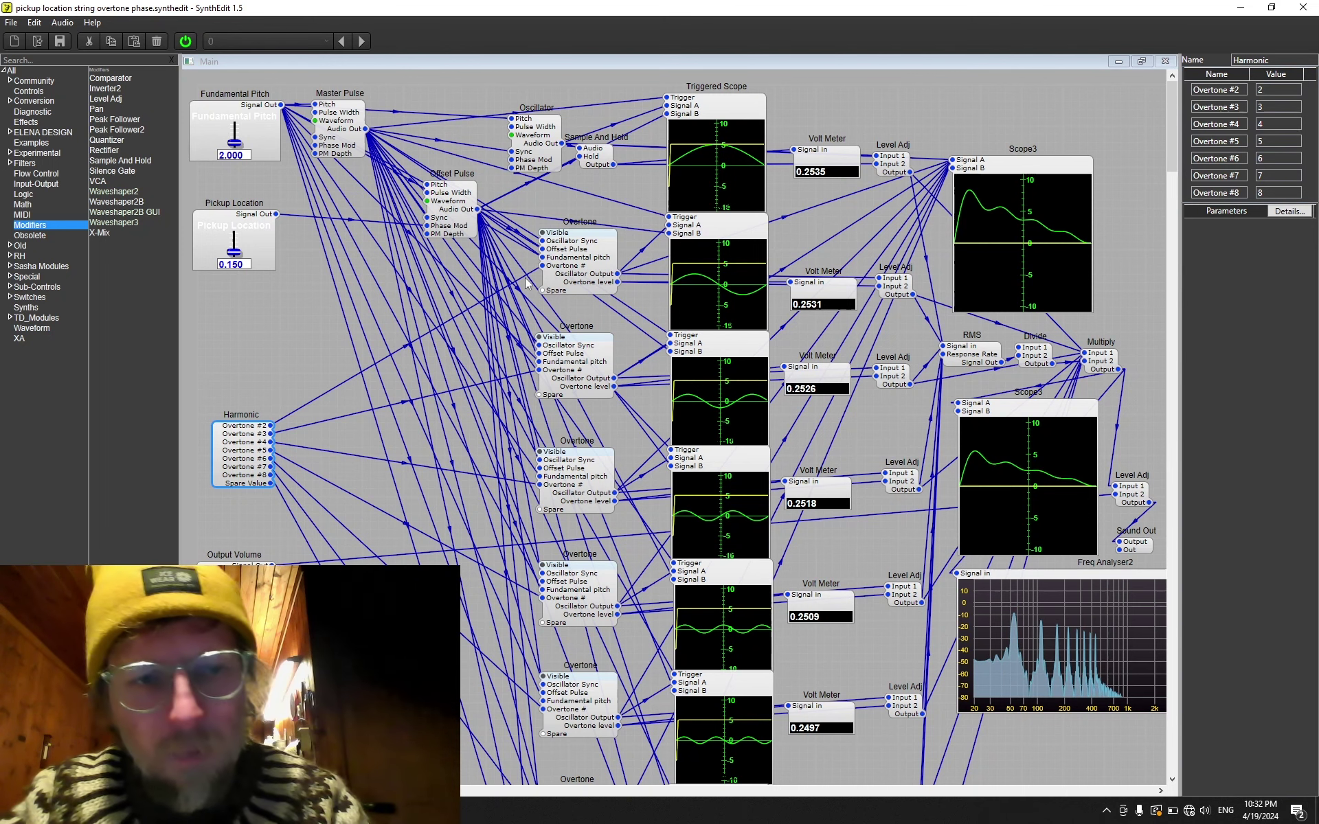
pyautogui.click(269, 357)
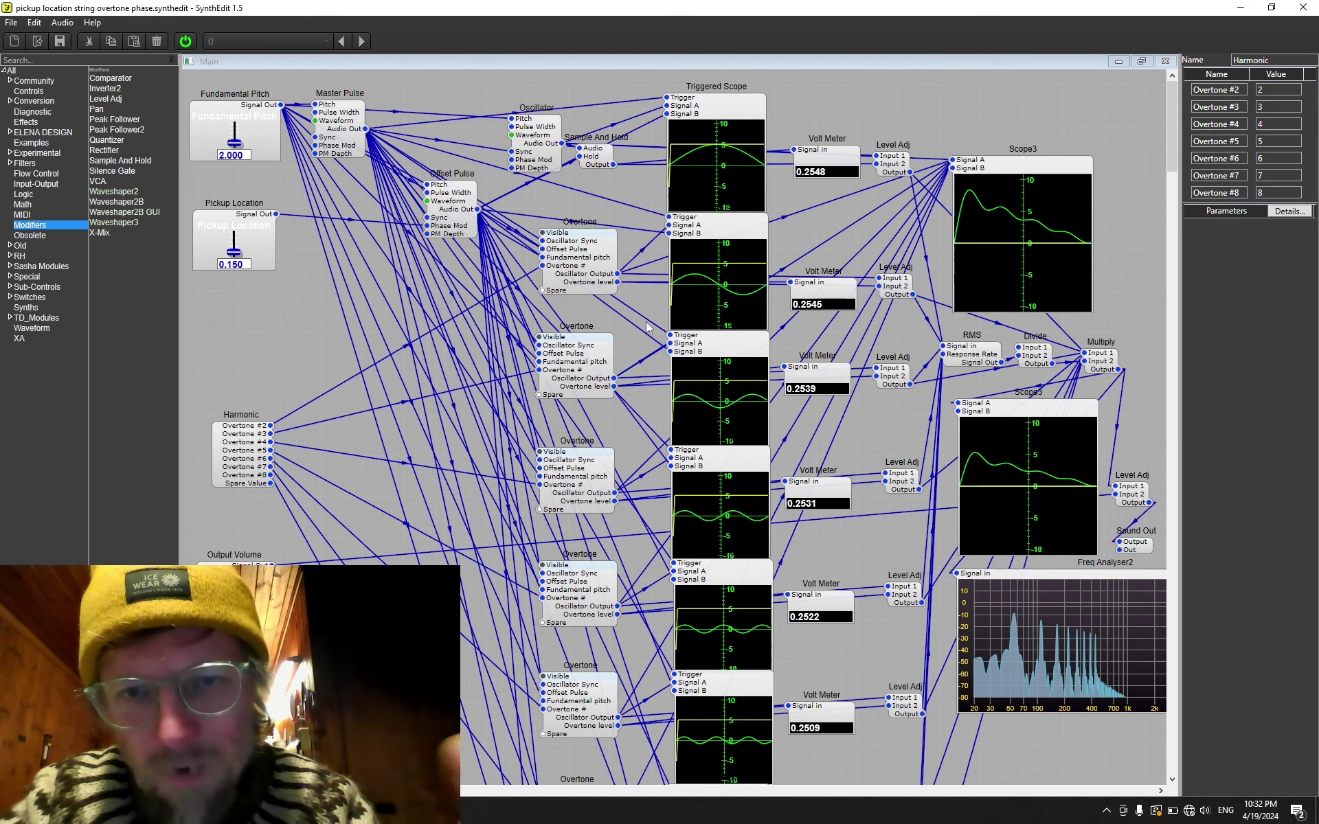
pyautogui.moveTo(1169, 97)
pyautogui.mouseDown()
pyautogui.moveTo(1187, 133)
pyautogui.moveTo(1188, 59)
pyautogui.moveTo(1174, 161)
pyautogui.moveTo(1161, 96)
pyautogui.moveTo(1176, 97)
pyautogui.mouseUp()
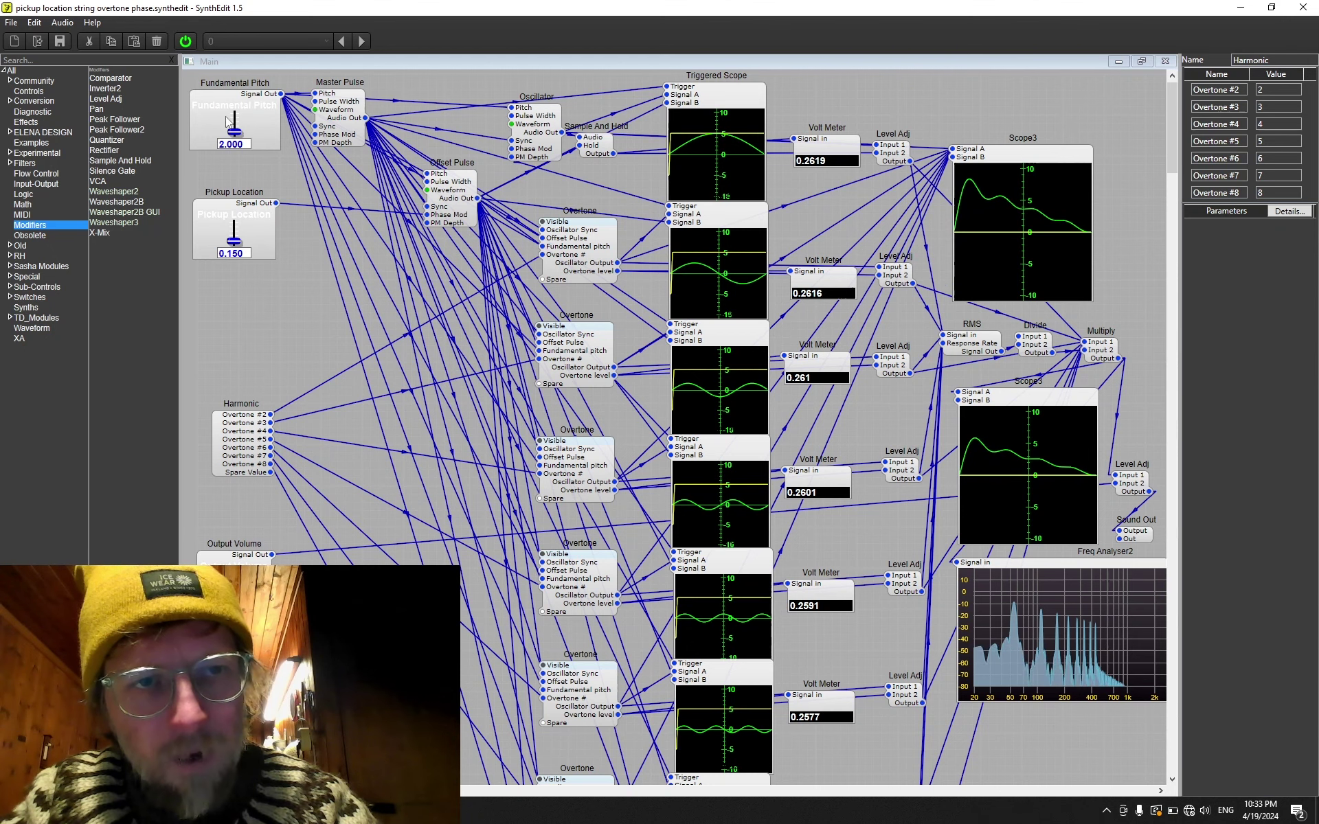
# Sweep the Fundamental Pitch slider up to its 5.000 maximum, then back down to 2.000.
pyautogui.moveTo(246, 126); pyautogui.dragTo(233, 55)
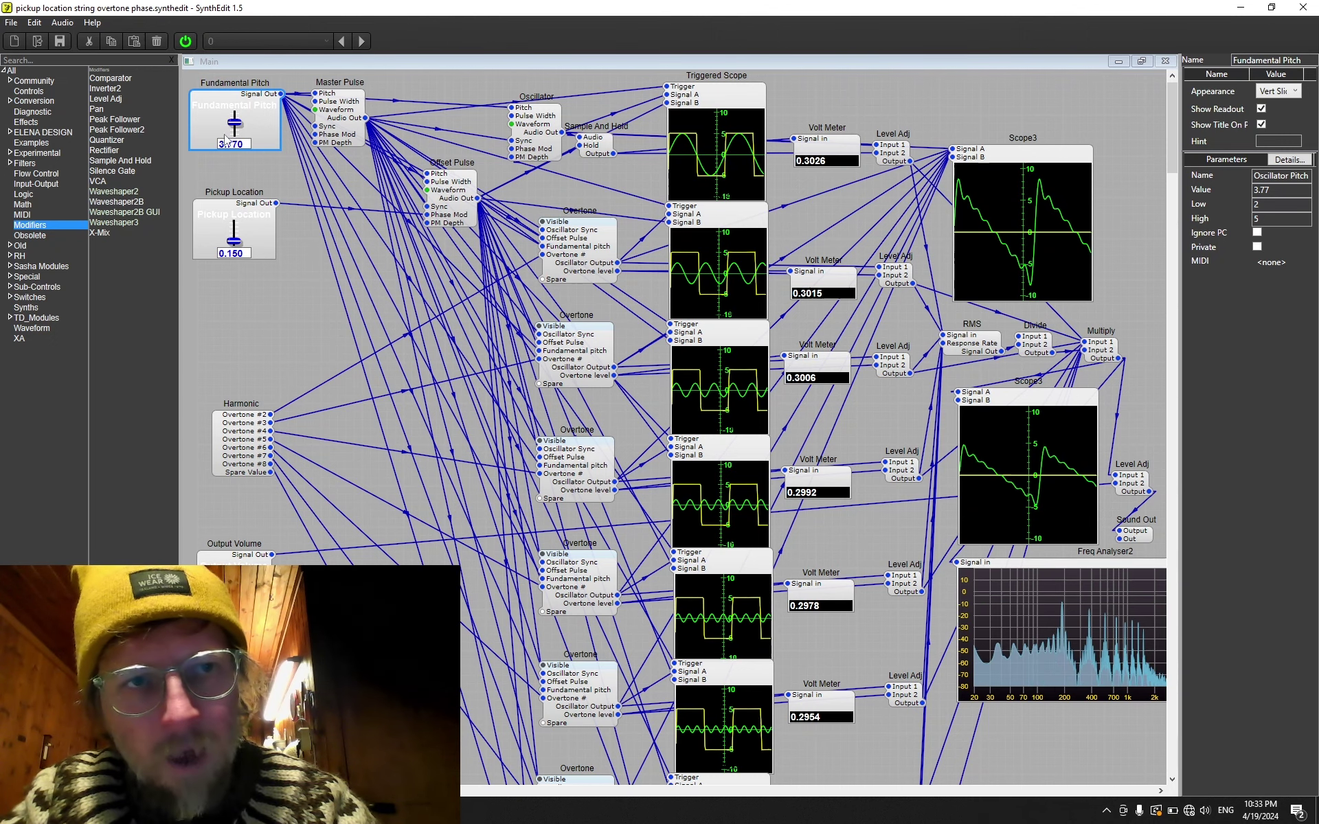
pyautogui.moveTo(240, 124); pyautogui.dragTo(223, 40)
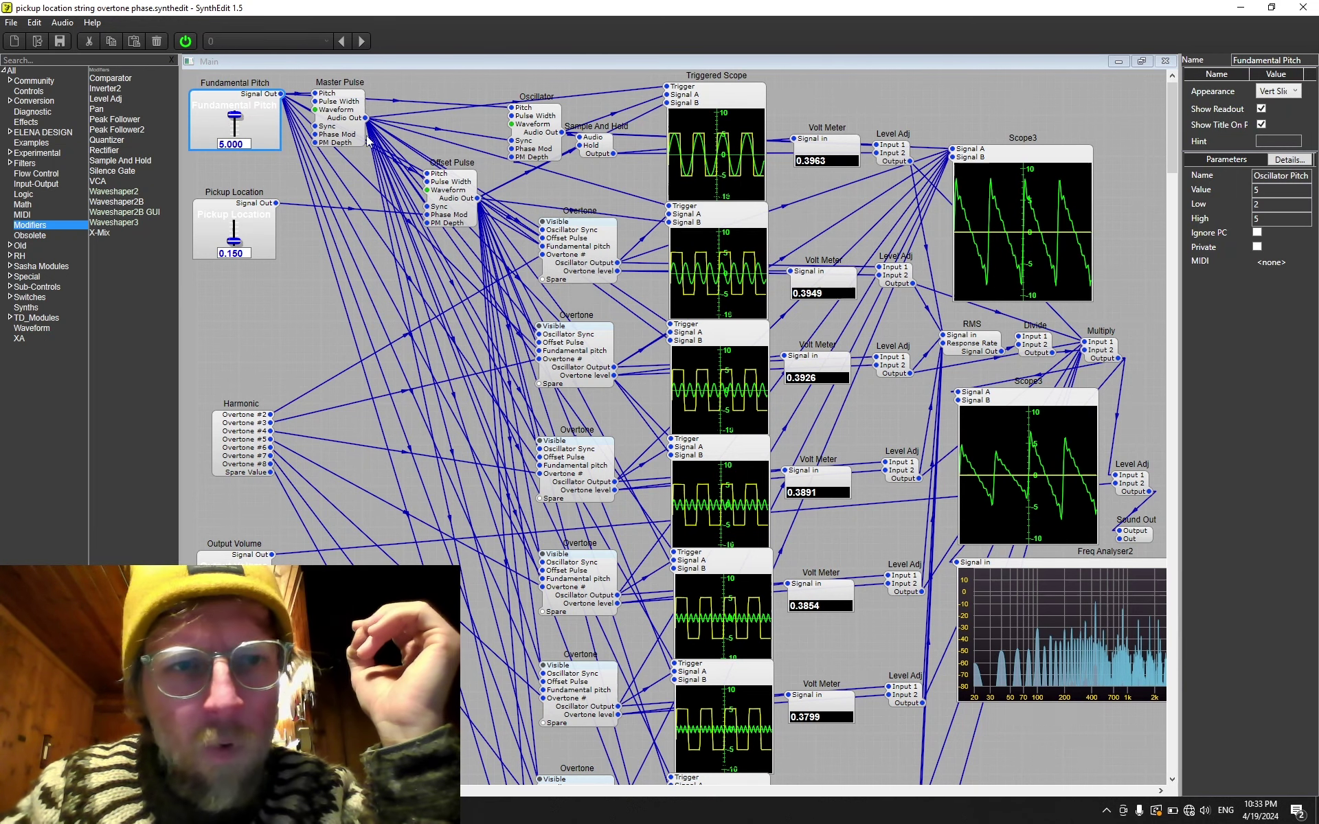
pyautogui.moveTo(234, 118); pyautogui.dragTo(268, 302)
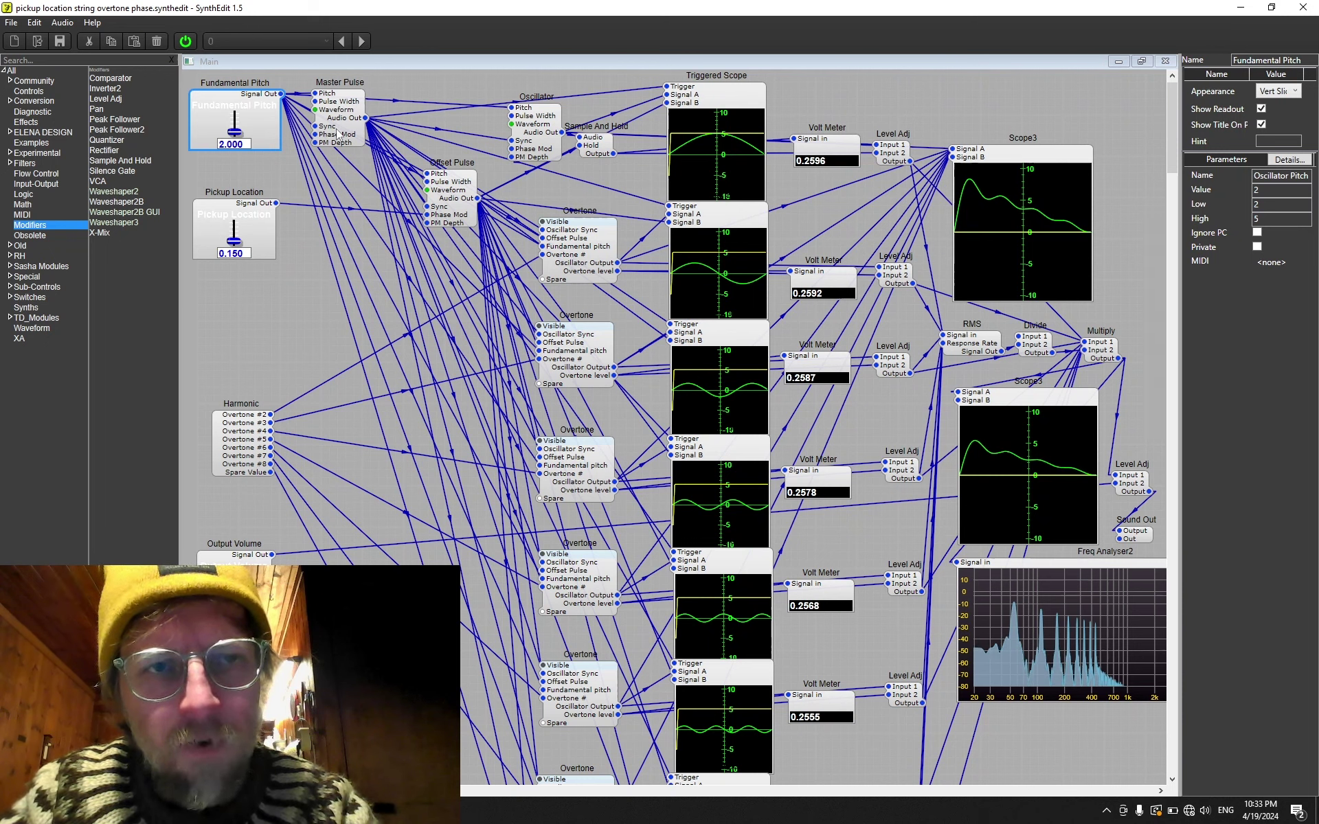
# Check Offset Pulse, raise Pickup Location to about 1.8, and inspect the Sample And Hold wire and first scope.
pyautogui.click(459, 199)
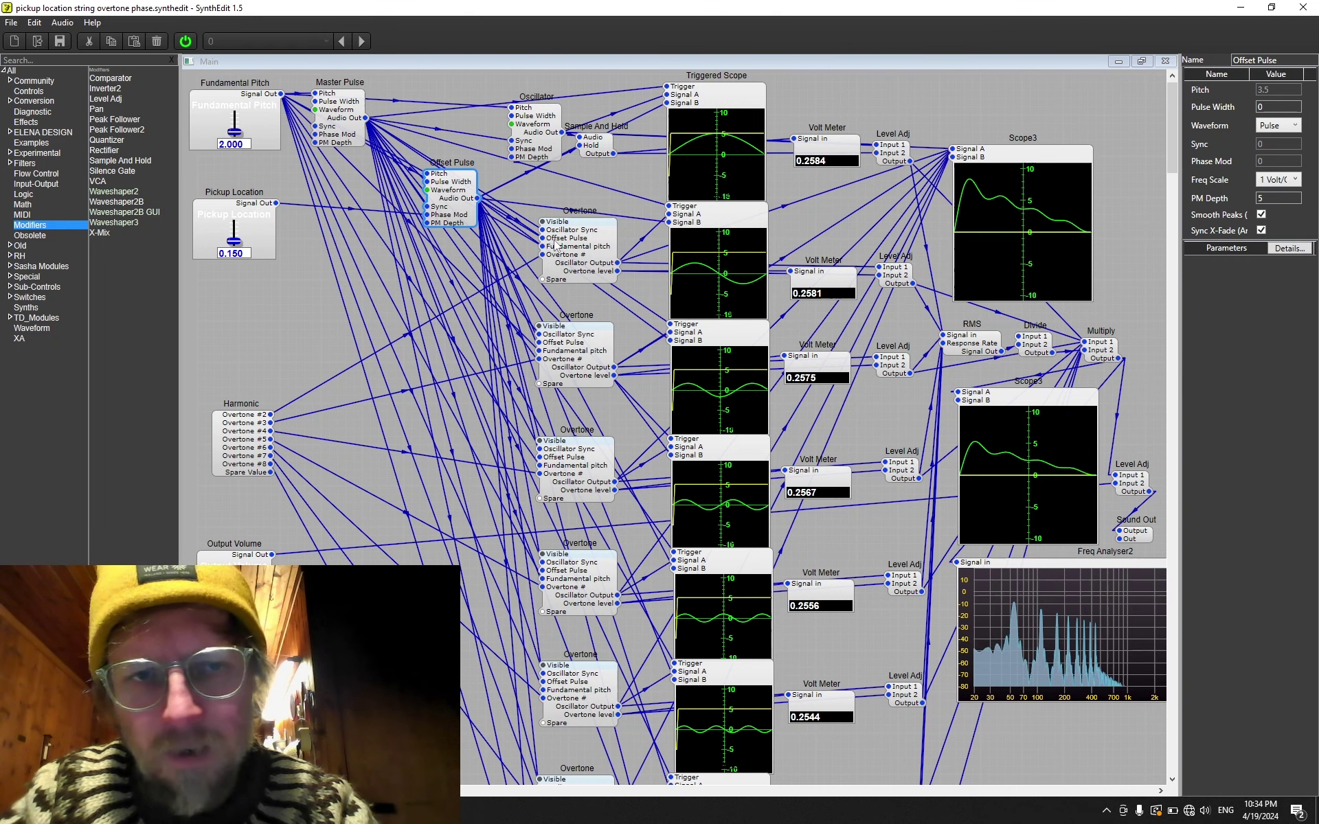
pyautogui.click(237, 246)
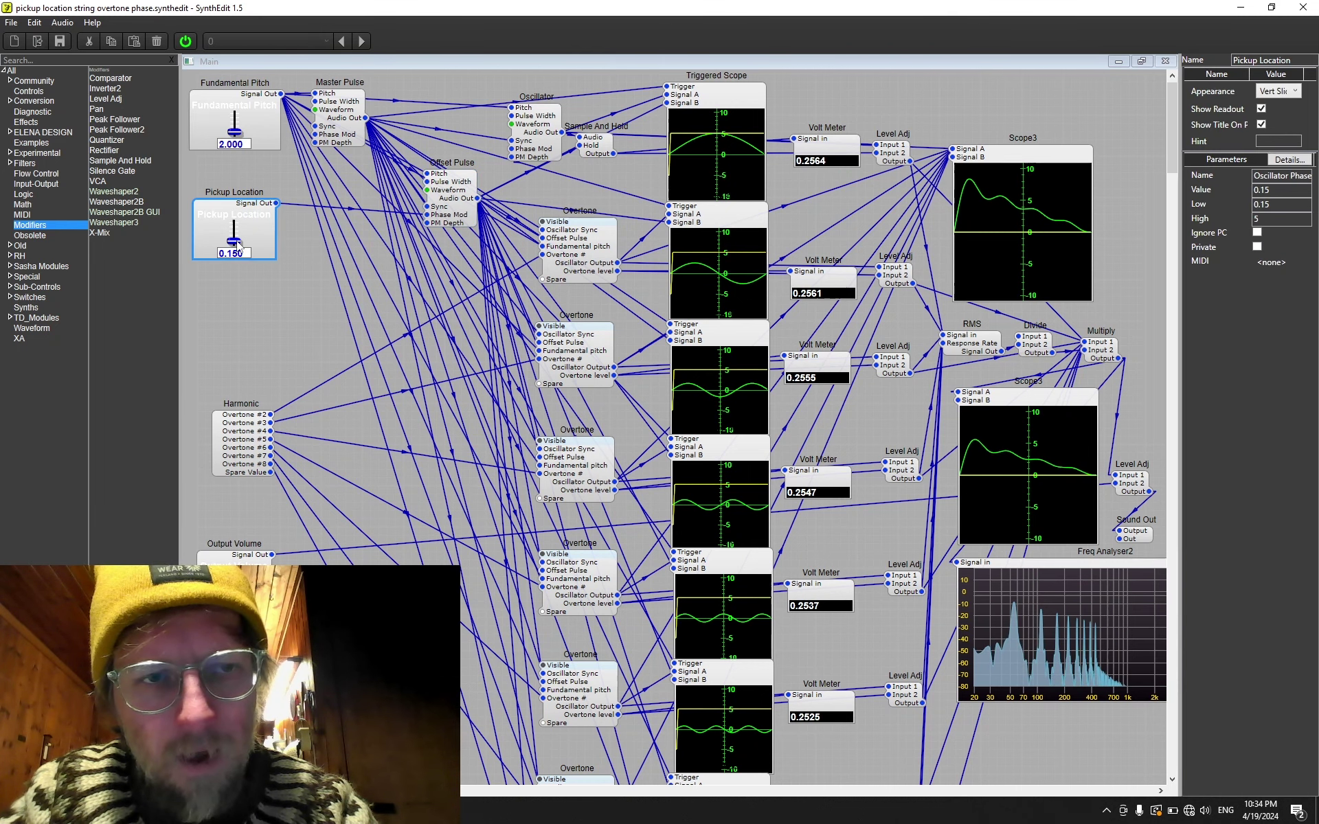
pyautogui.moveTo(238, 245); pyautogui.dragTo(245, 214)
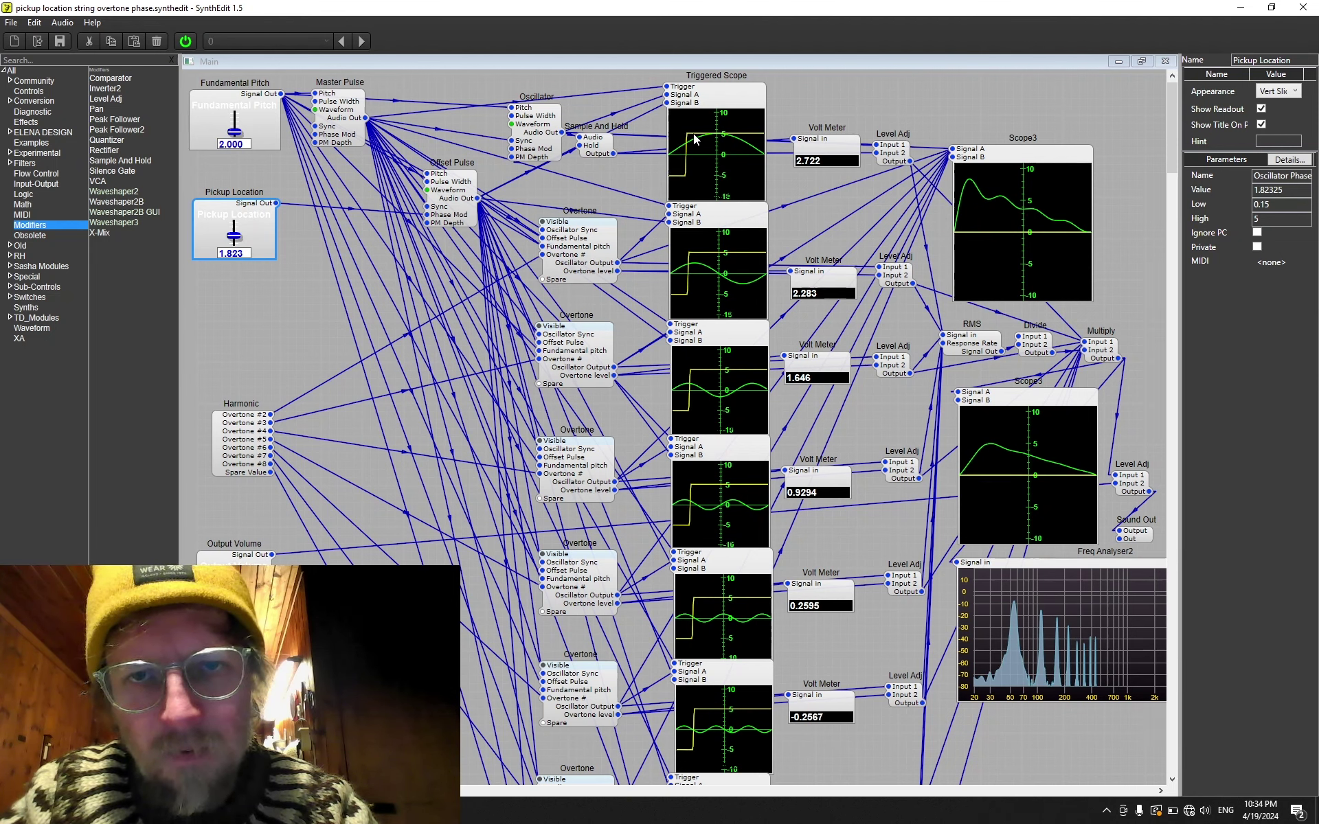
pyautogui.click(604, 146)
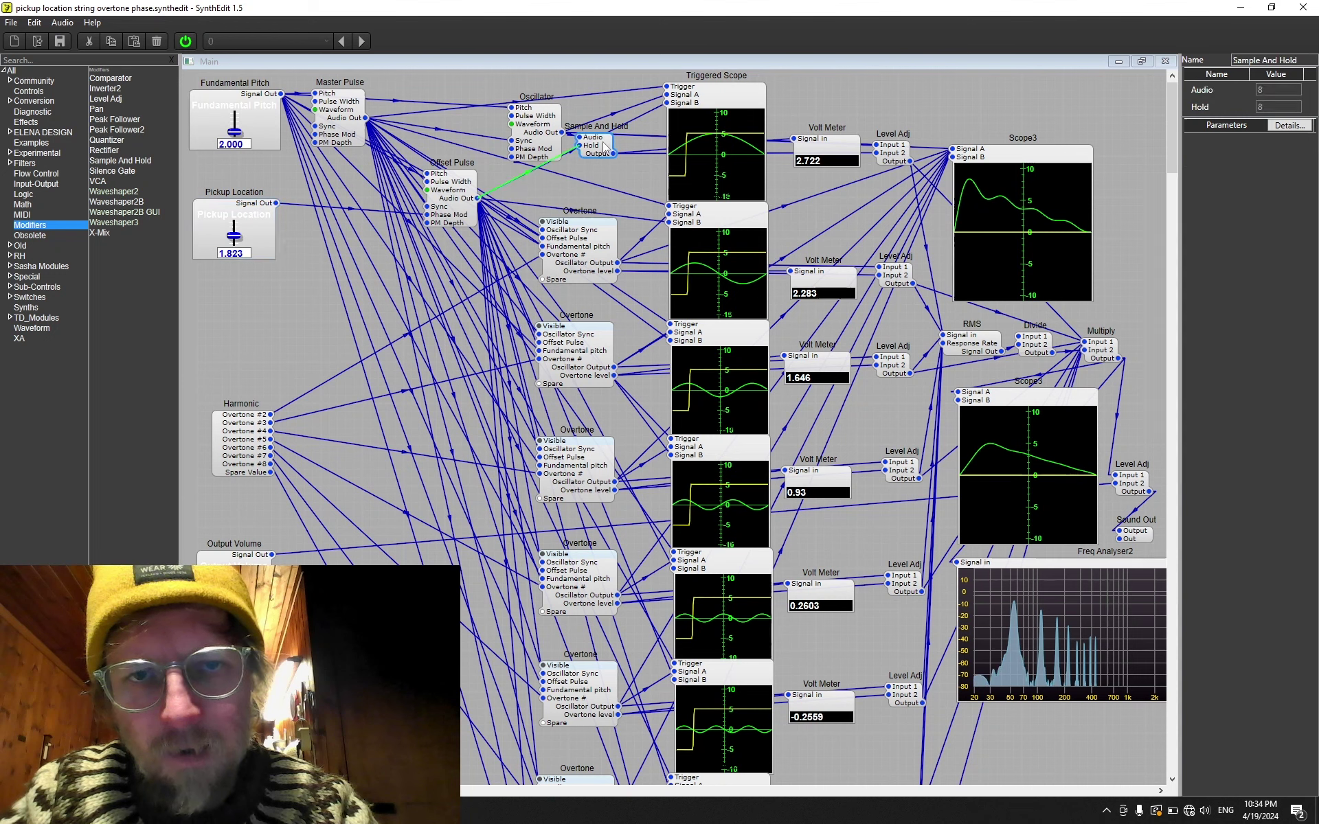
pyautogui.click(711, 190)
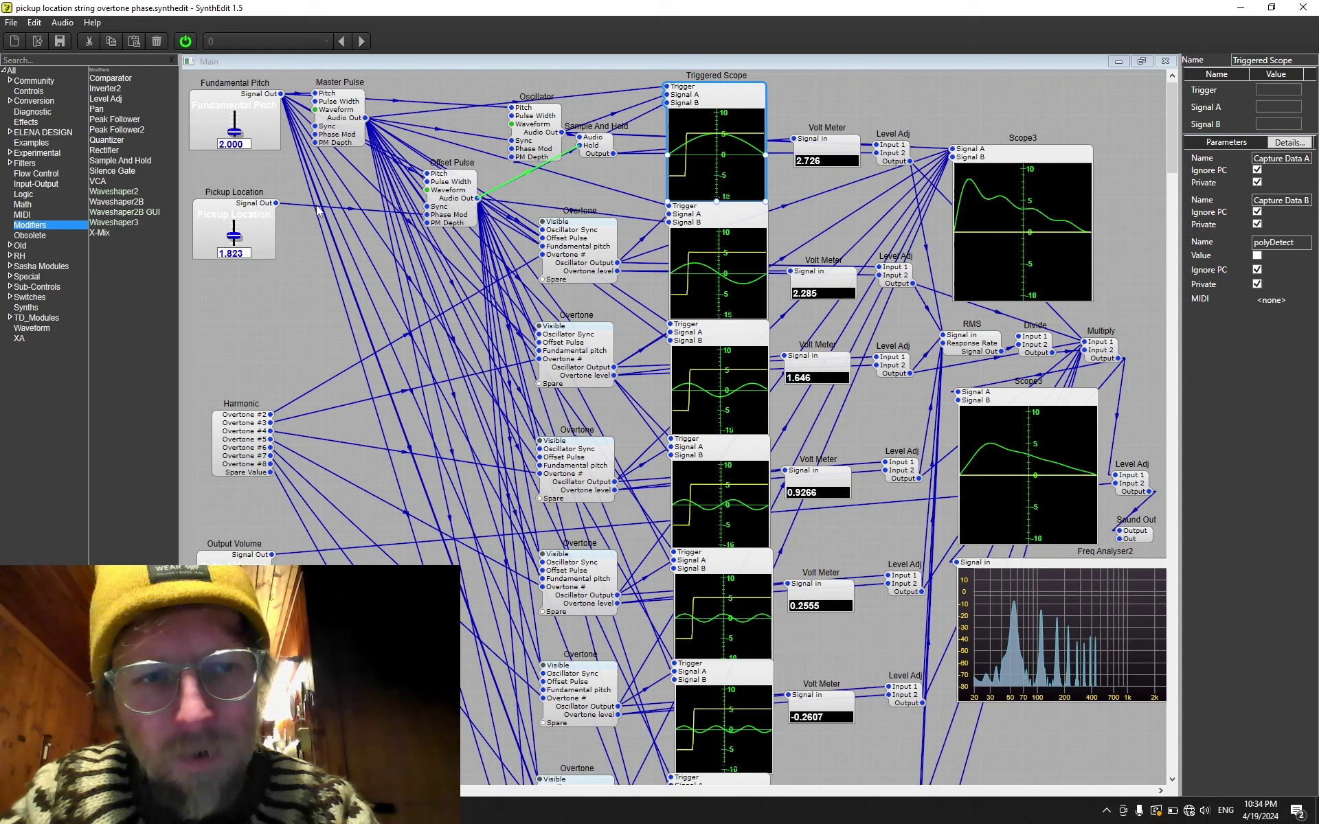
# Lower the Pickup Location from about 0.93 to 0.805.
pyautogui.moveTo(234, 237); pyautogui.dragTo(237, 263)
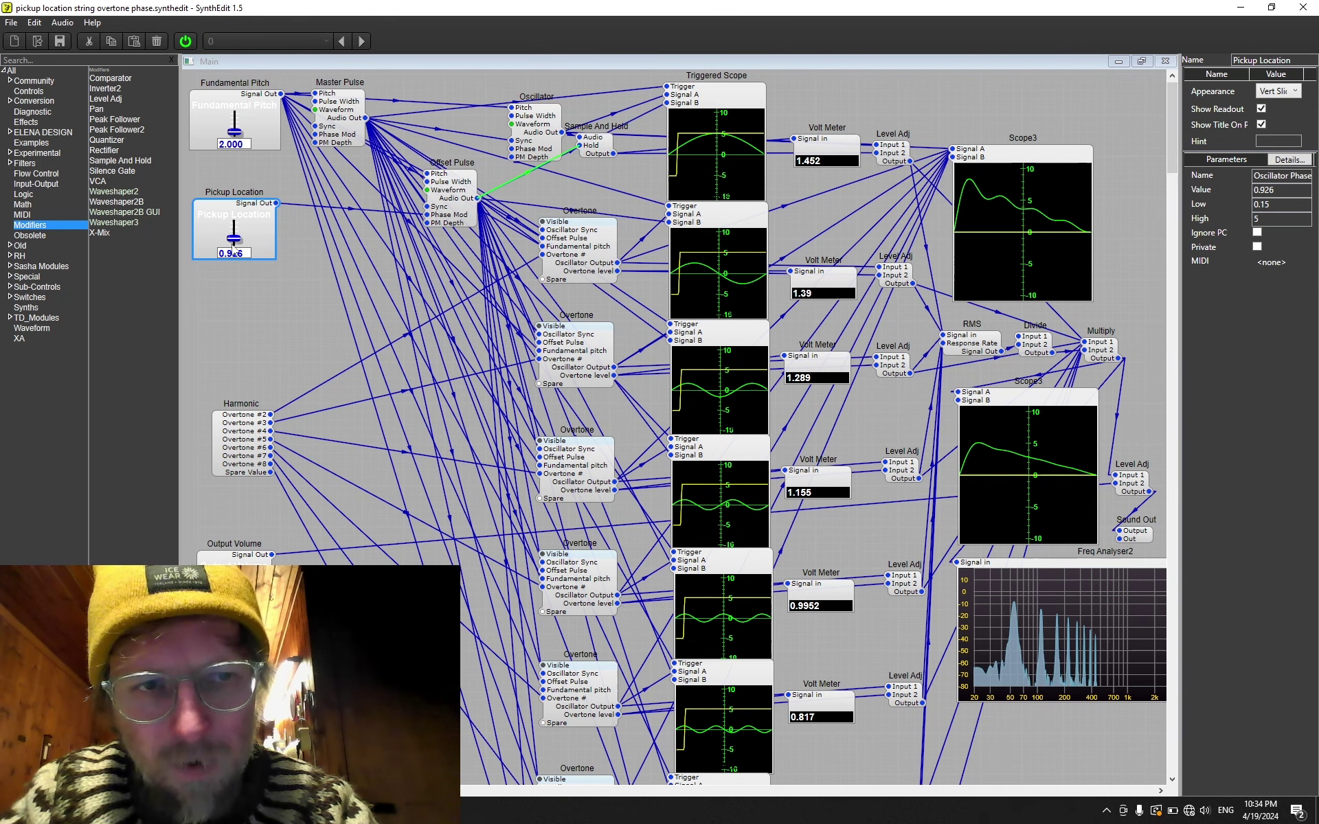
pyautogui.moveTo(235, 241); pyautogui.dragTo(235, 244)
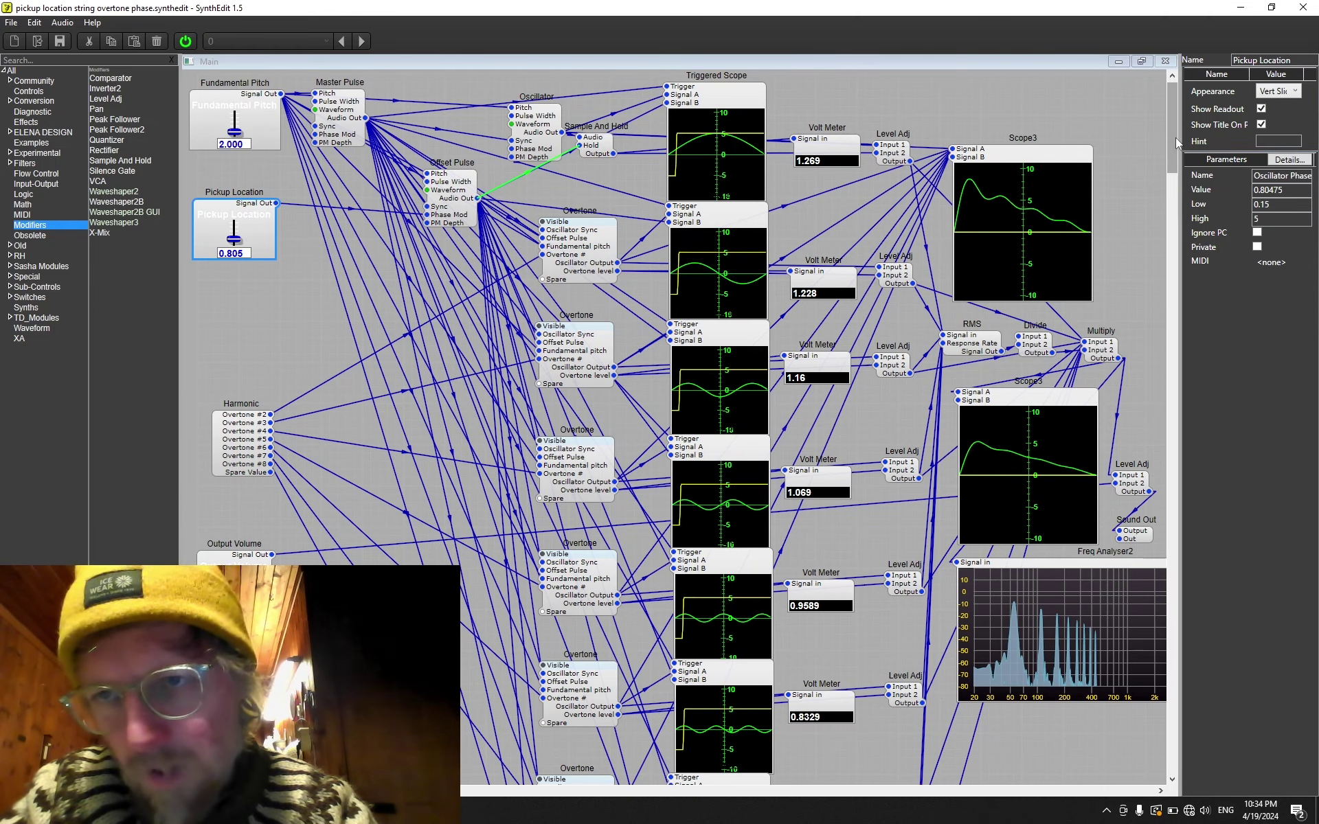
pyautogui.moveTo(1173, 139); pyautogui.dragTo(1174, 182)
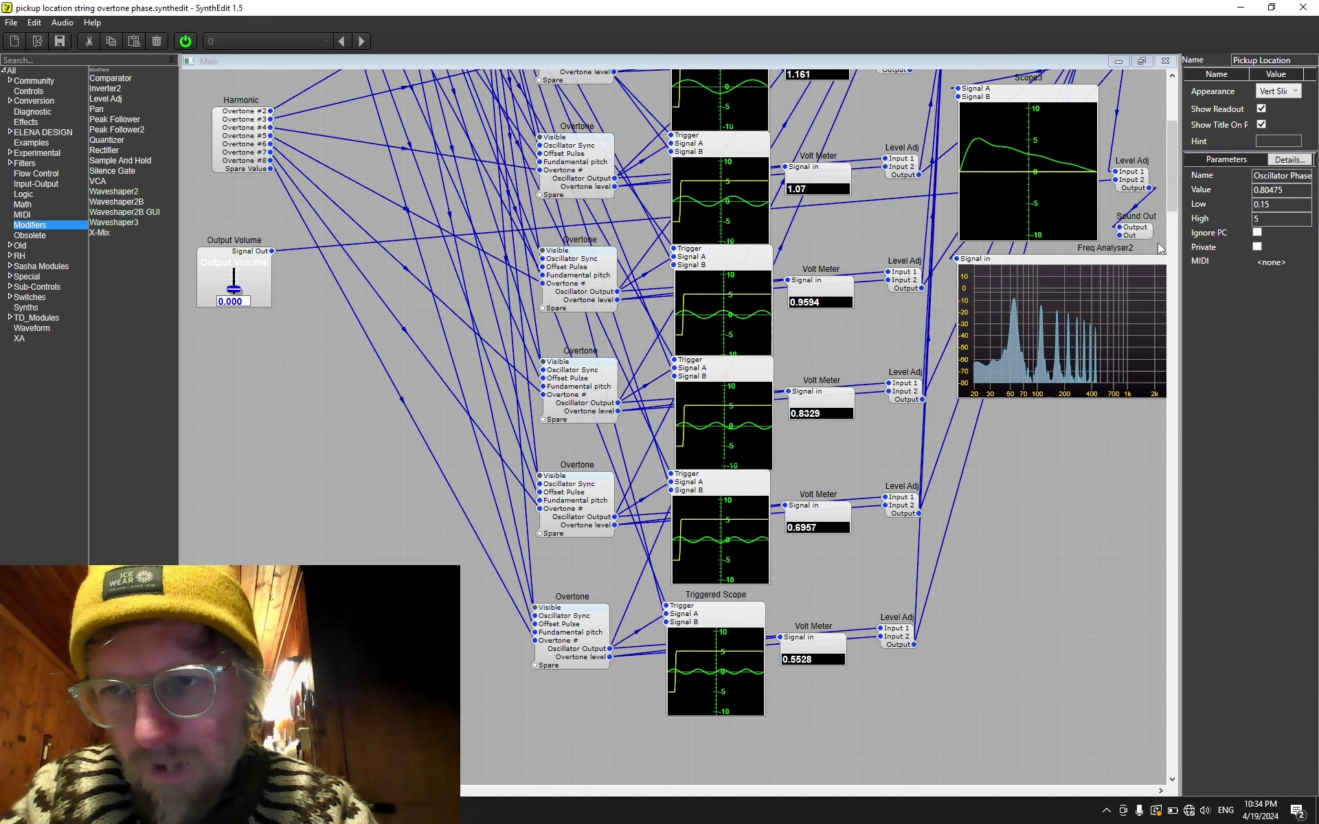
pyautogui.moveTo(1177, 184); pyautogui.dragTo(1180, 141)
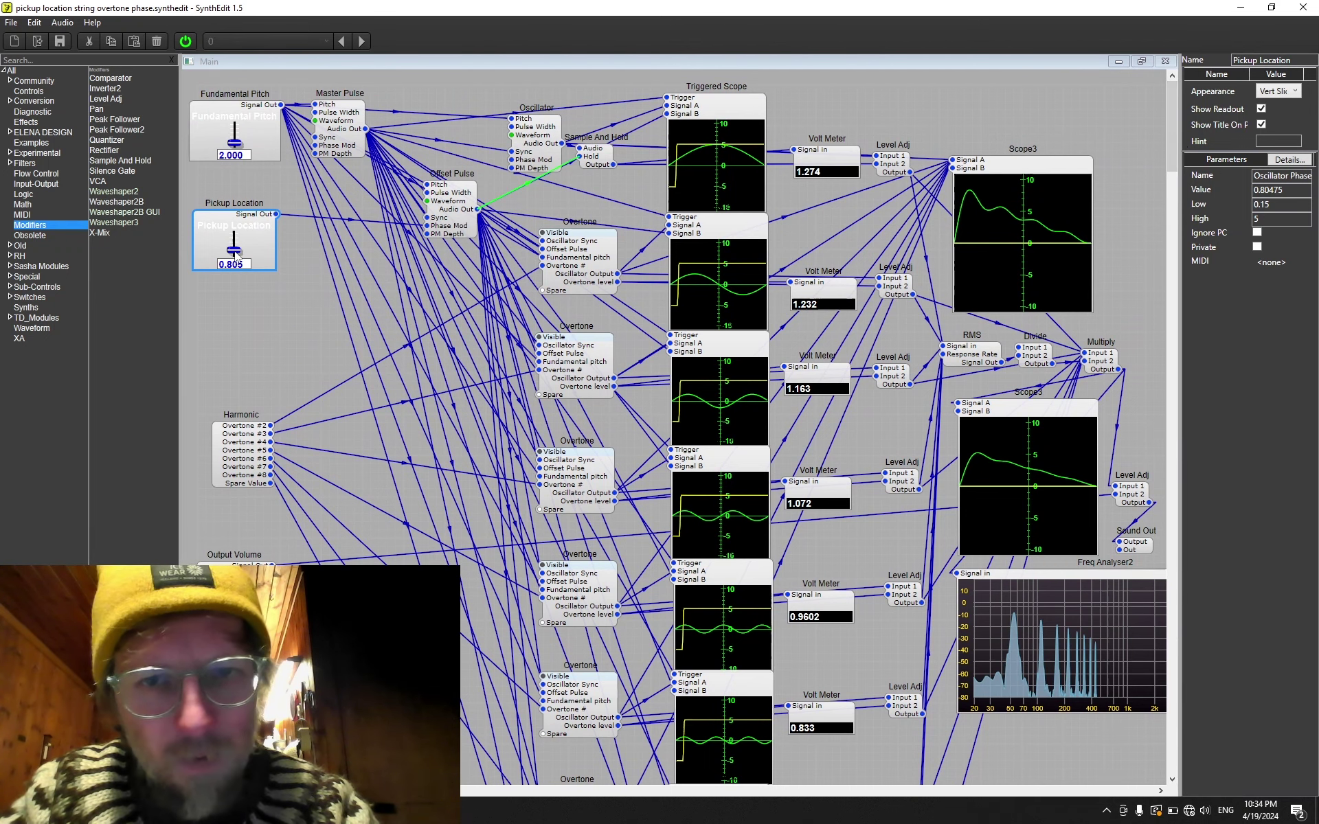
# Raise Pickup Location to 5.000 and inspect the second and fourth overtone Triggered Scopes.
pyautogui.moveTo(236, 256); pyautogui.dragTo(240, 230)
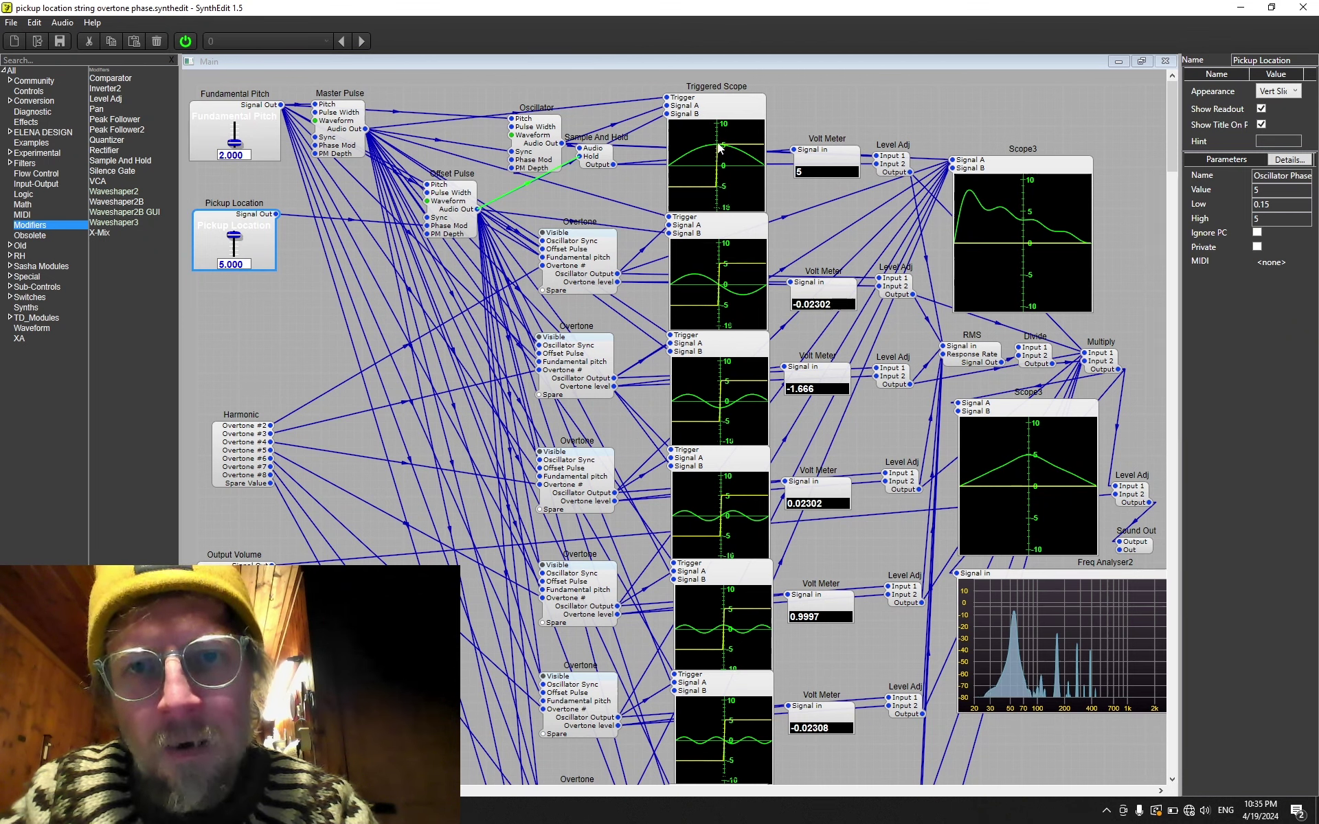
pyautogui.click(721, 289)
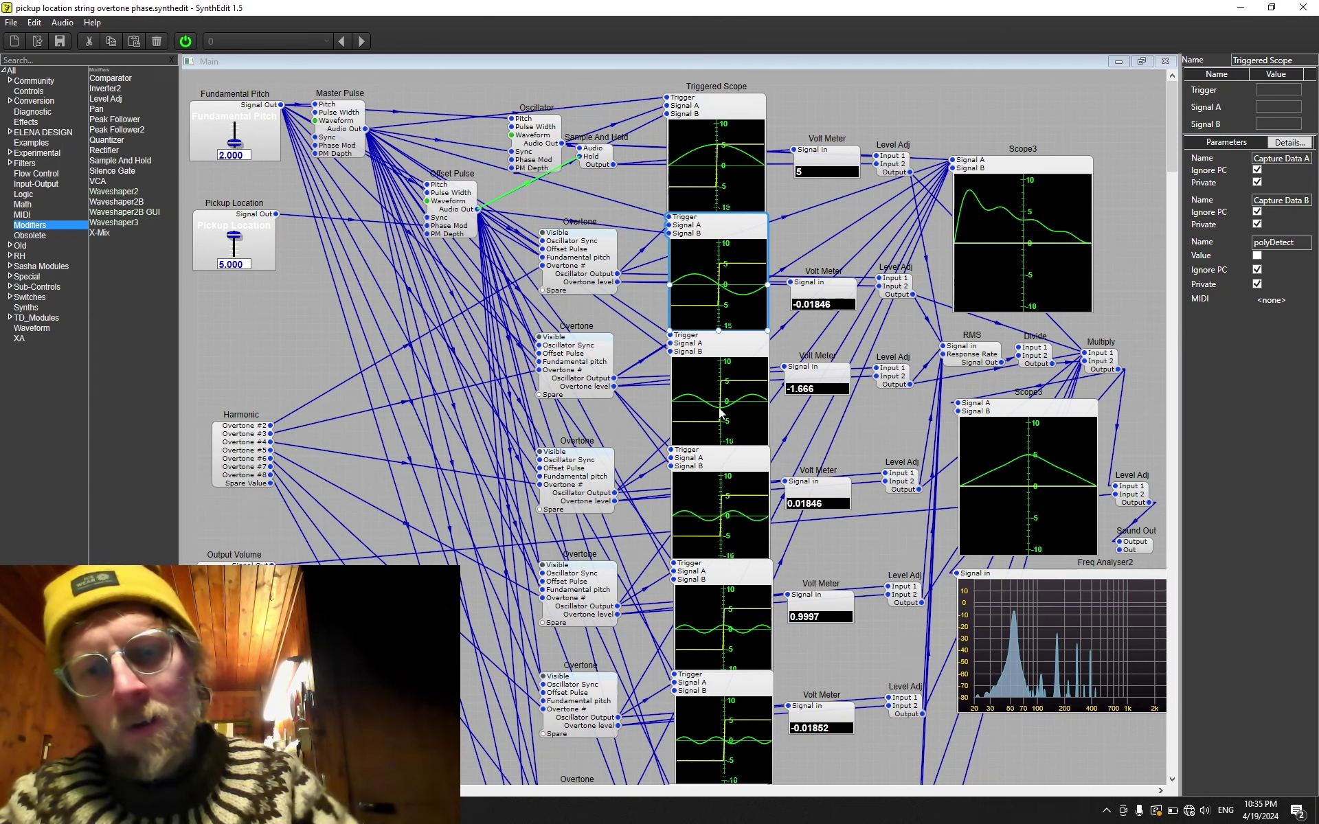
pyautogui.click(717, 527)
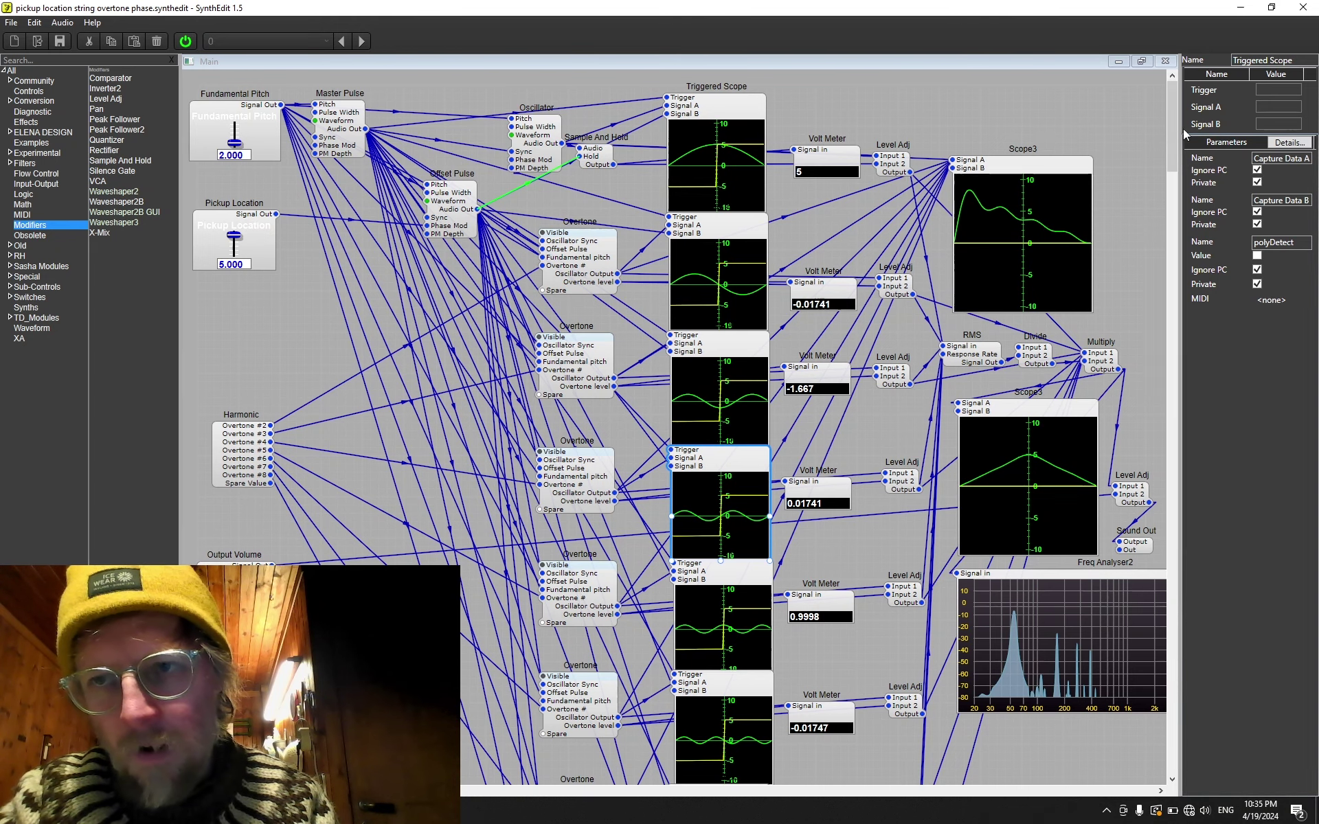
pyautogui.scroll(-4, 1193, 163)
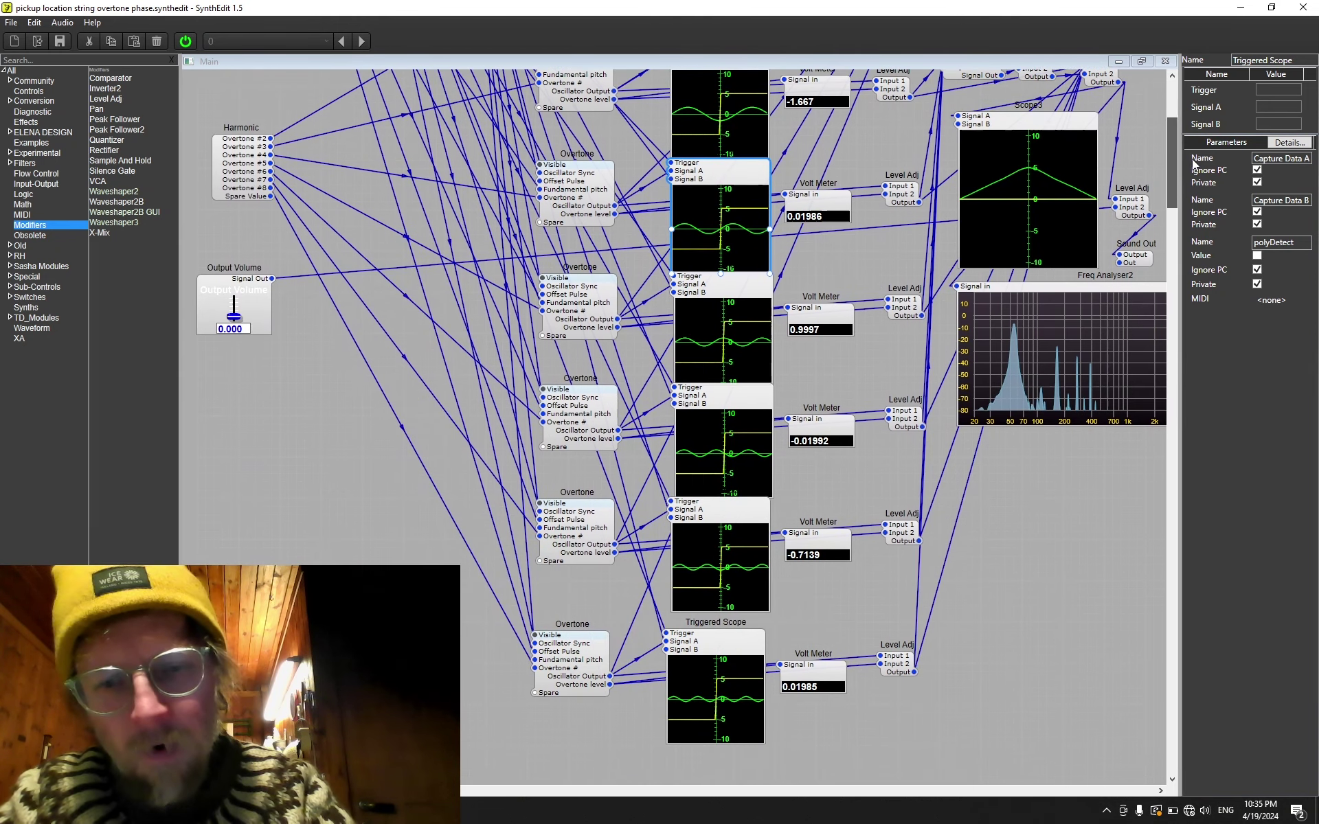
pyautogui.moveTo(1172, 172); pyautogui.dragTo(1184, 129)
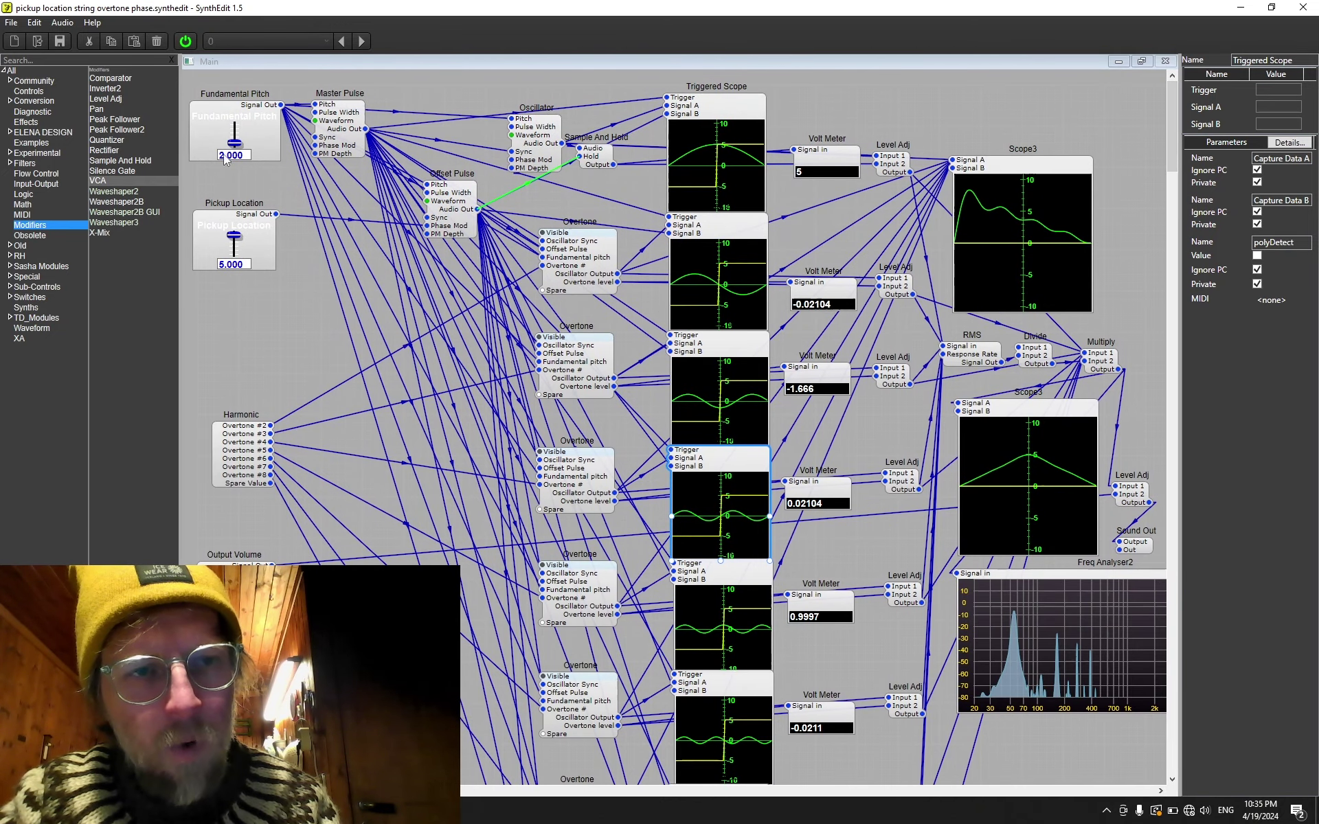
# Raise Fundamental Pitch to 4.655 and lower Pickup Location from 5 to about 0.393.
pyautogui.moveTo(247, 149); pyautogui.dragTo(274, 20)
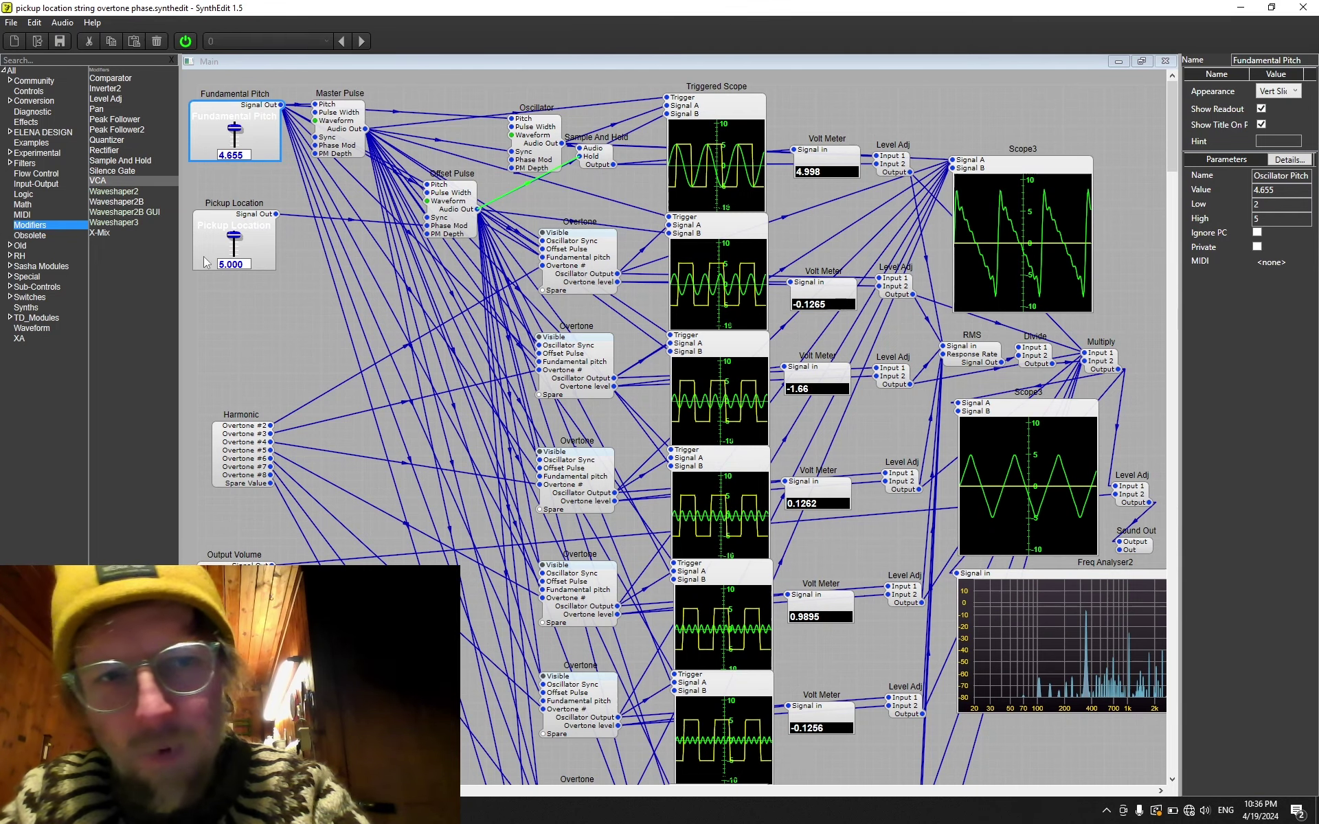
pyautogui.moveTo(238, 242); pyautogui.dragTo(239, 253)
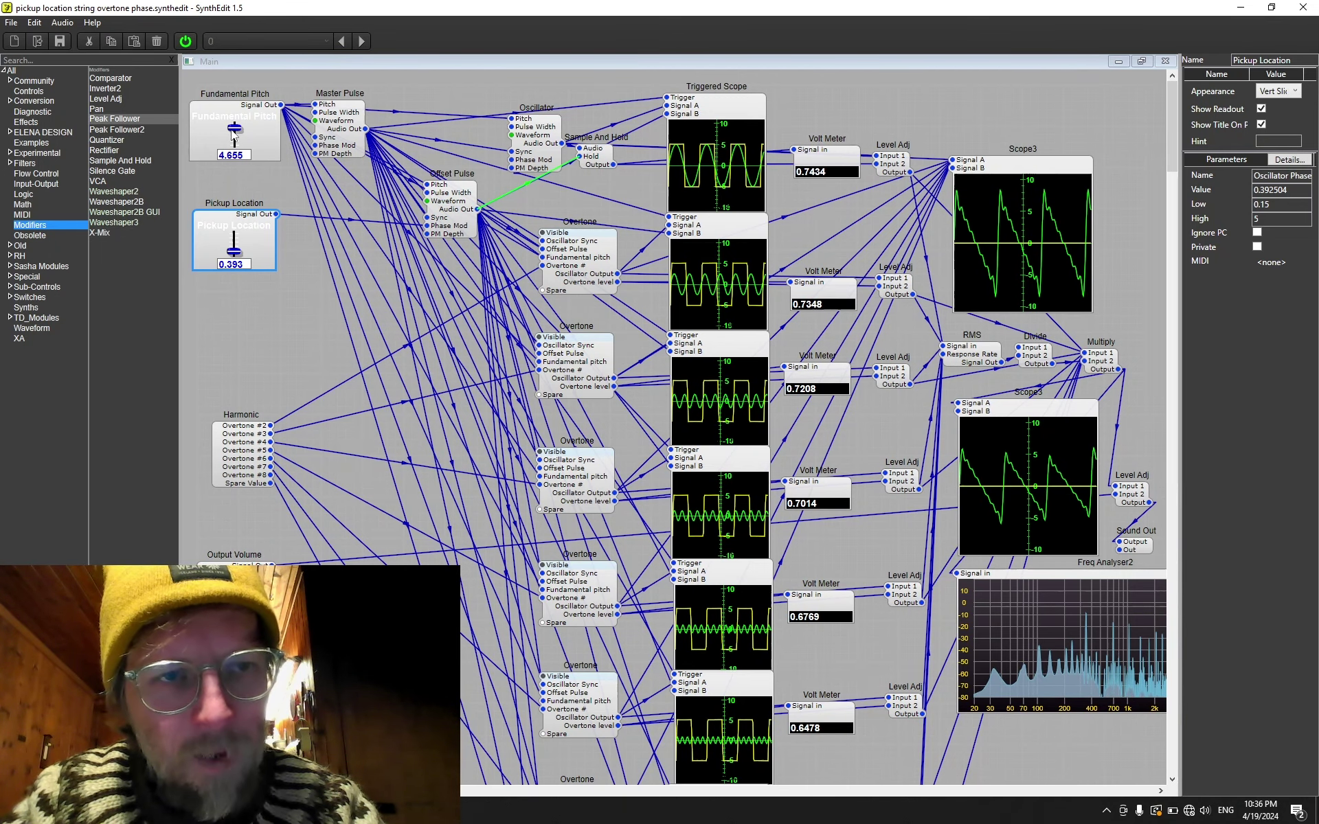
pyautogui.moveTo(234, 256); pyautogui.dragTo(298, 194)
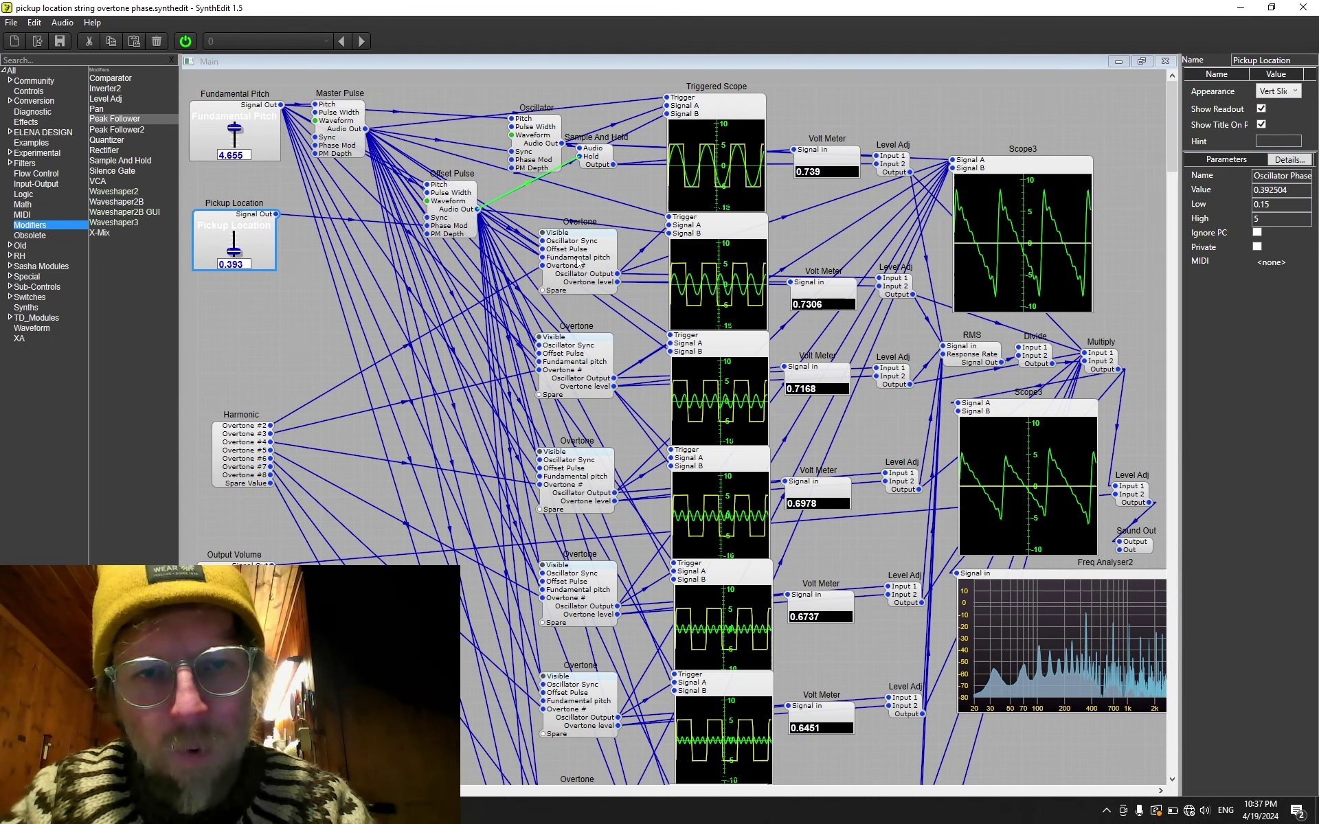
# Open the Overtone sub-patch and inspect its two Unit Converter (Volts) modules.
pyautogui.doubleClick(594, 285)
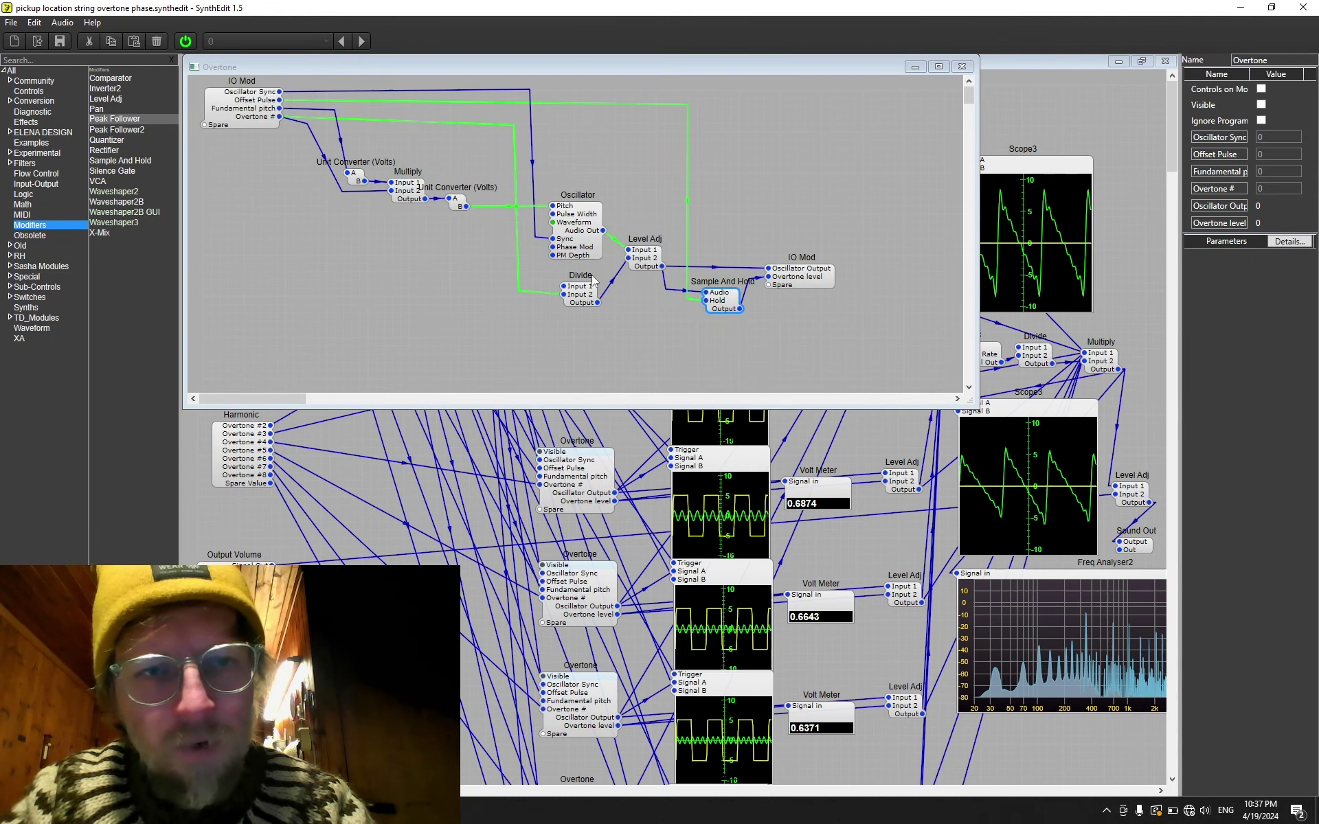
pyautogui.click(358, 177)
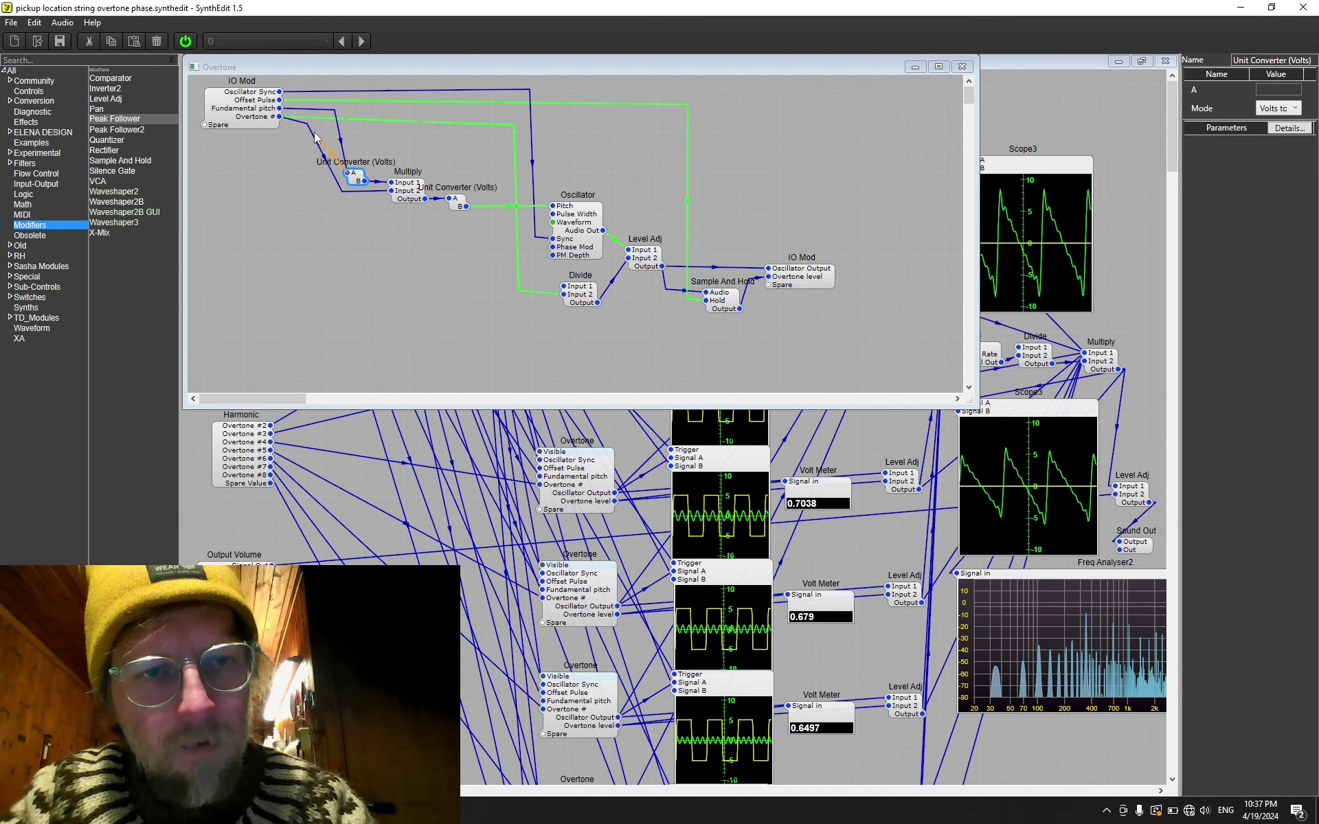
pyautogui.moveTo(321, 255); pyautogui.dragTo(321, 255)
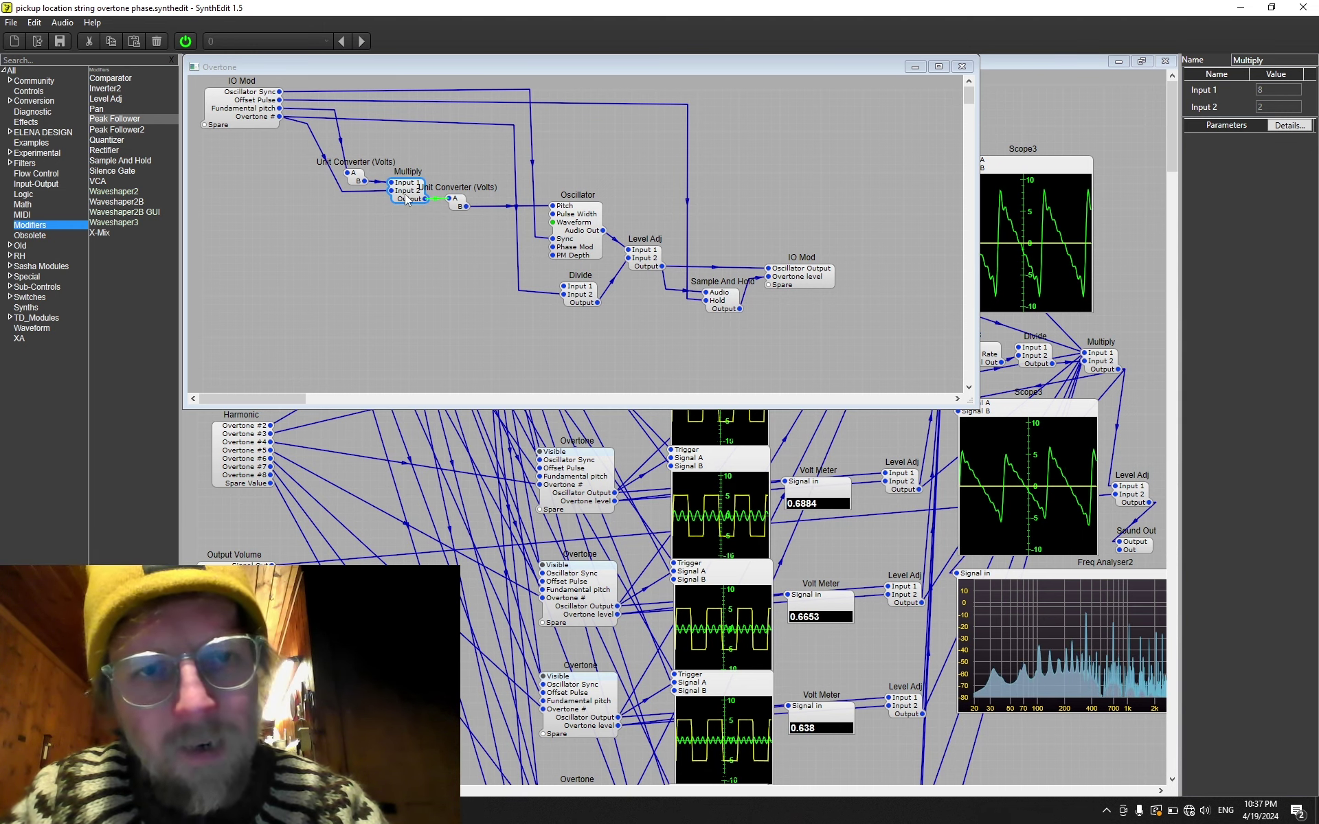
pyautogui.click(453, 206)
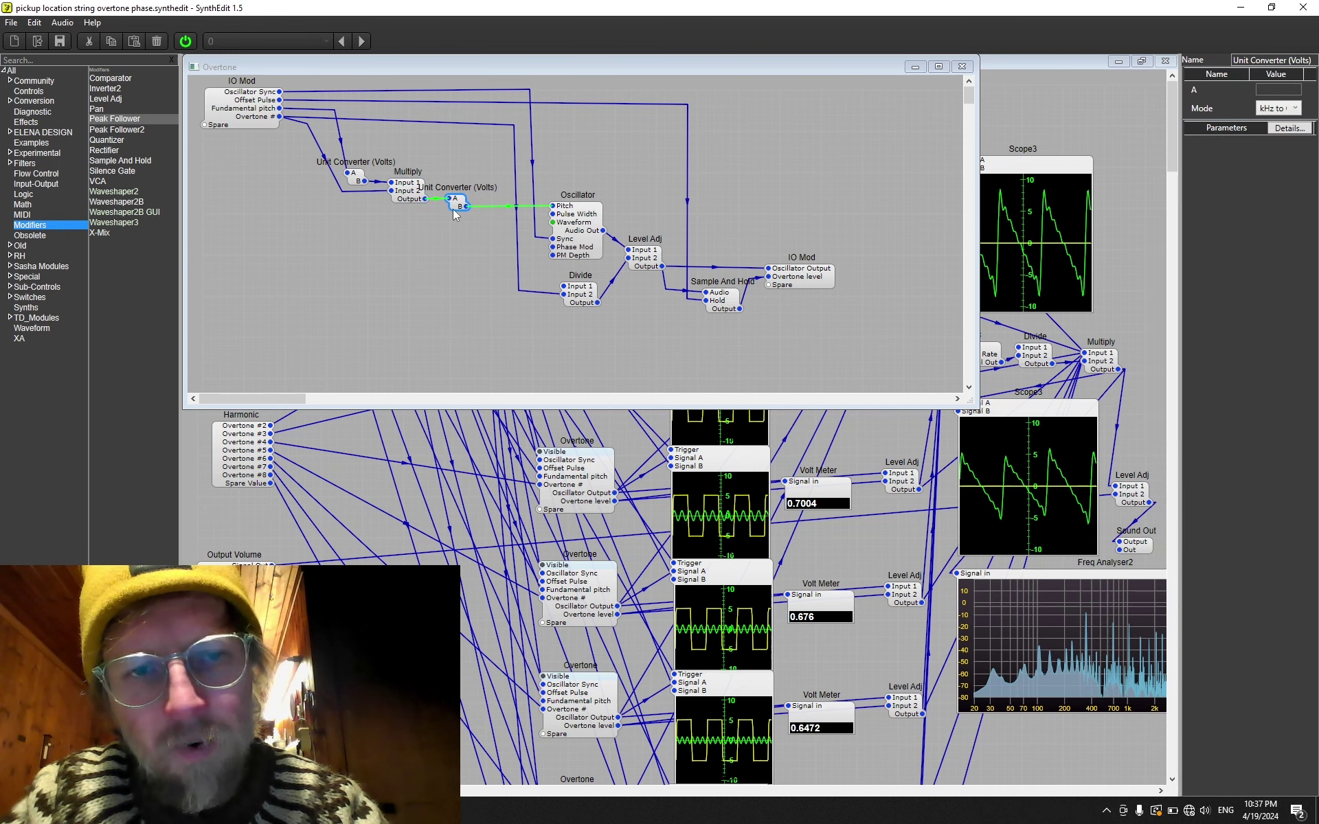
# Inspect the sub-patch's Oscillator, Level Adj, Divide and Sample And Hold modules.
pyautogui.click(572, 219)
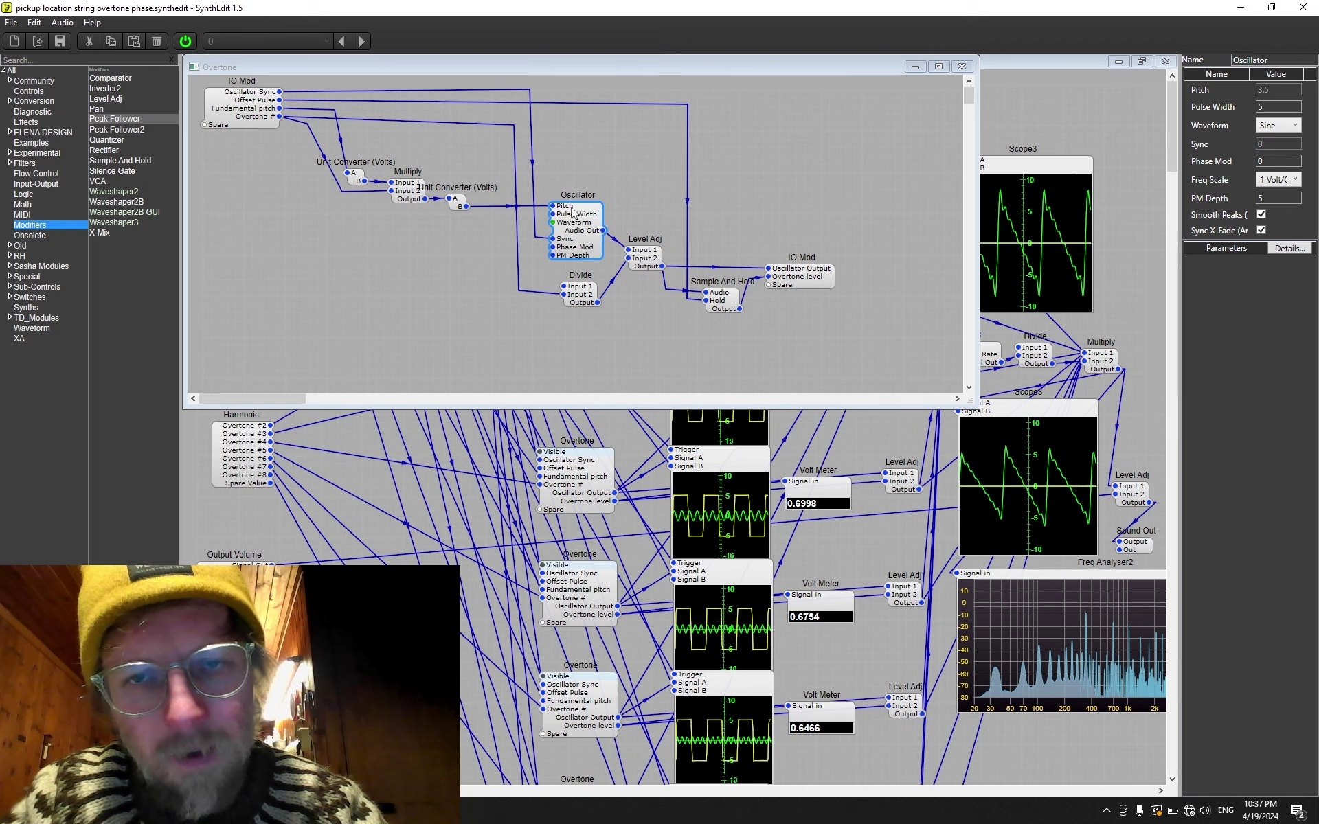
pyautogui.click(594, 288)
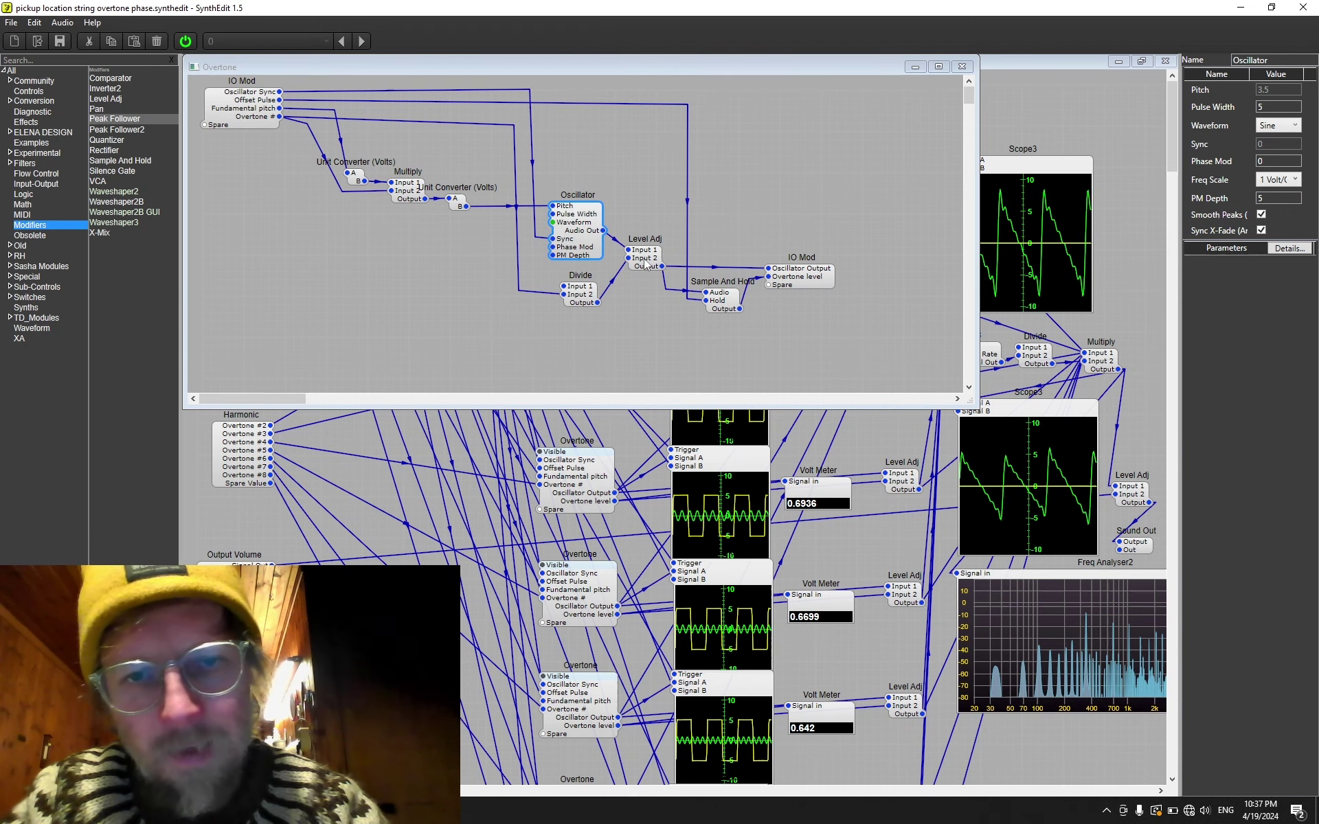
pyautogui.click(576, 297)
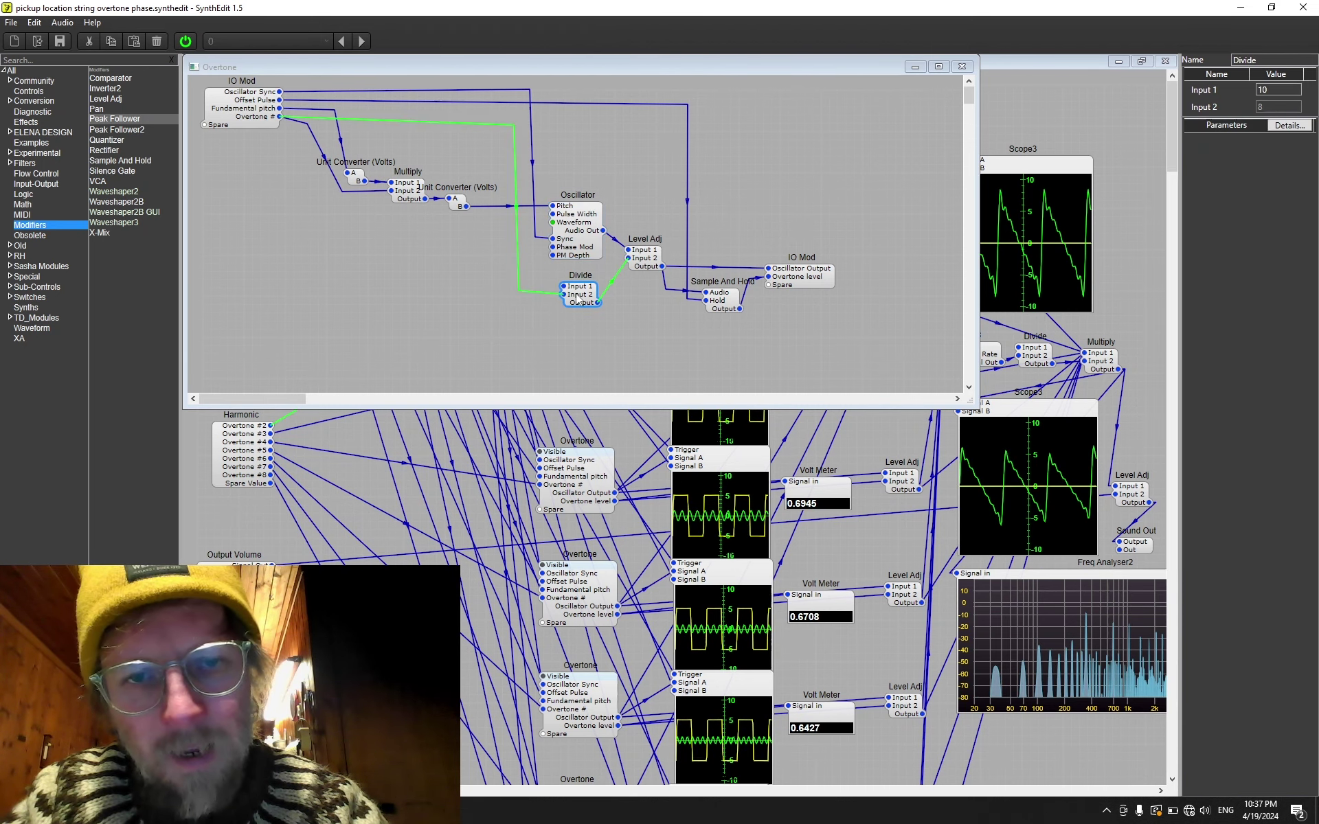
pyautogui.click(623, 334)
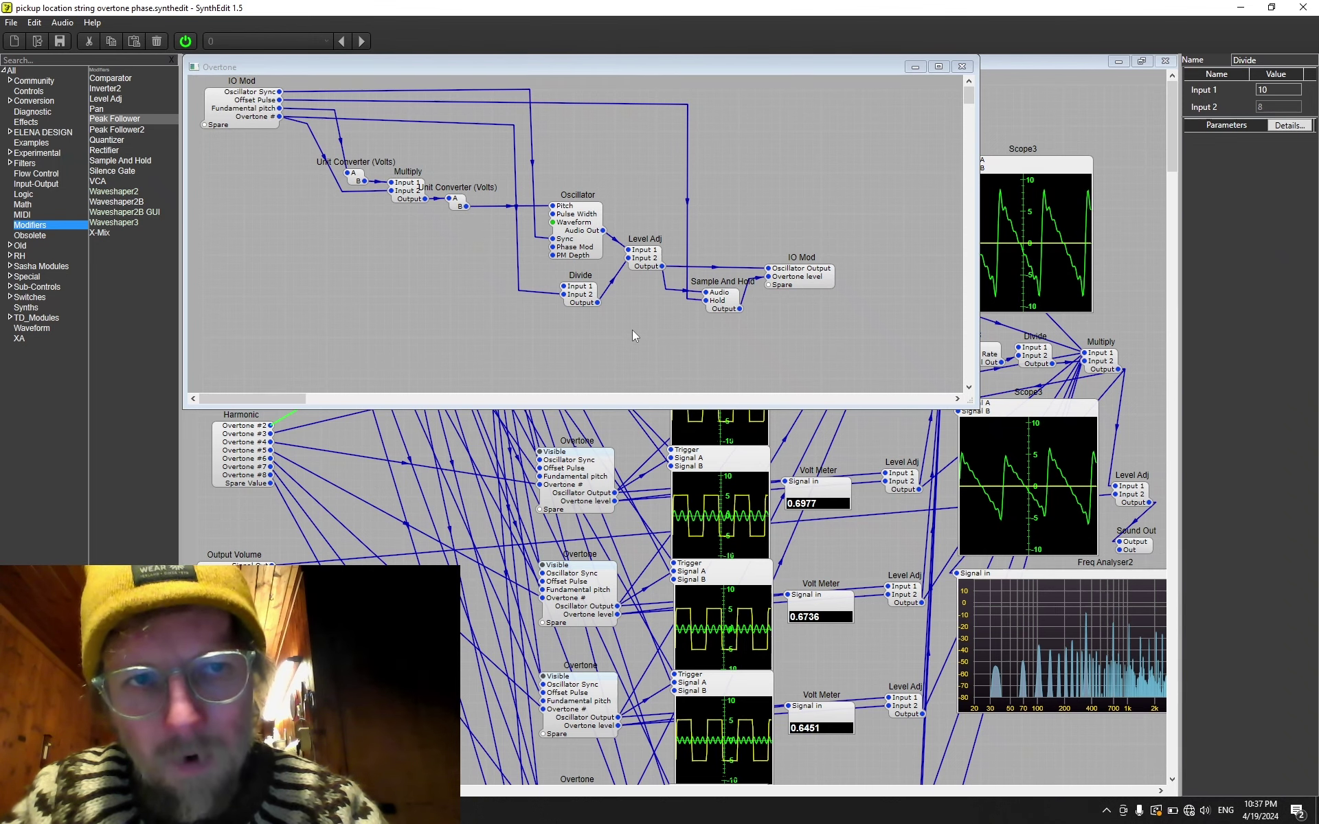
pyautogui.click(725, 313)
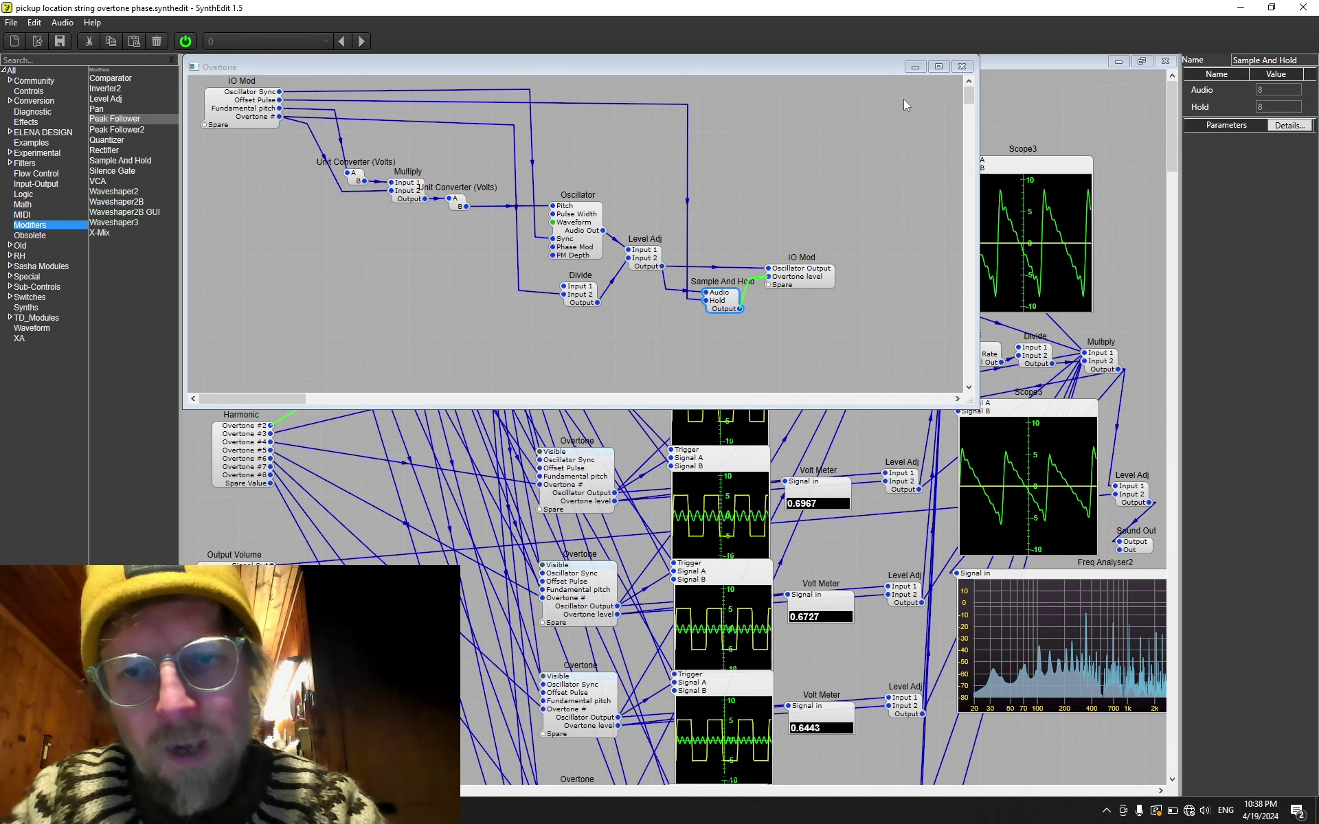
pyautogui.click(961, 67)
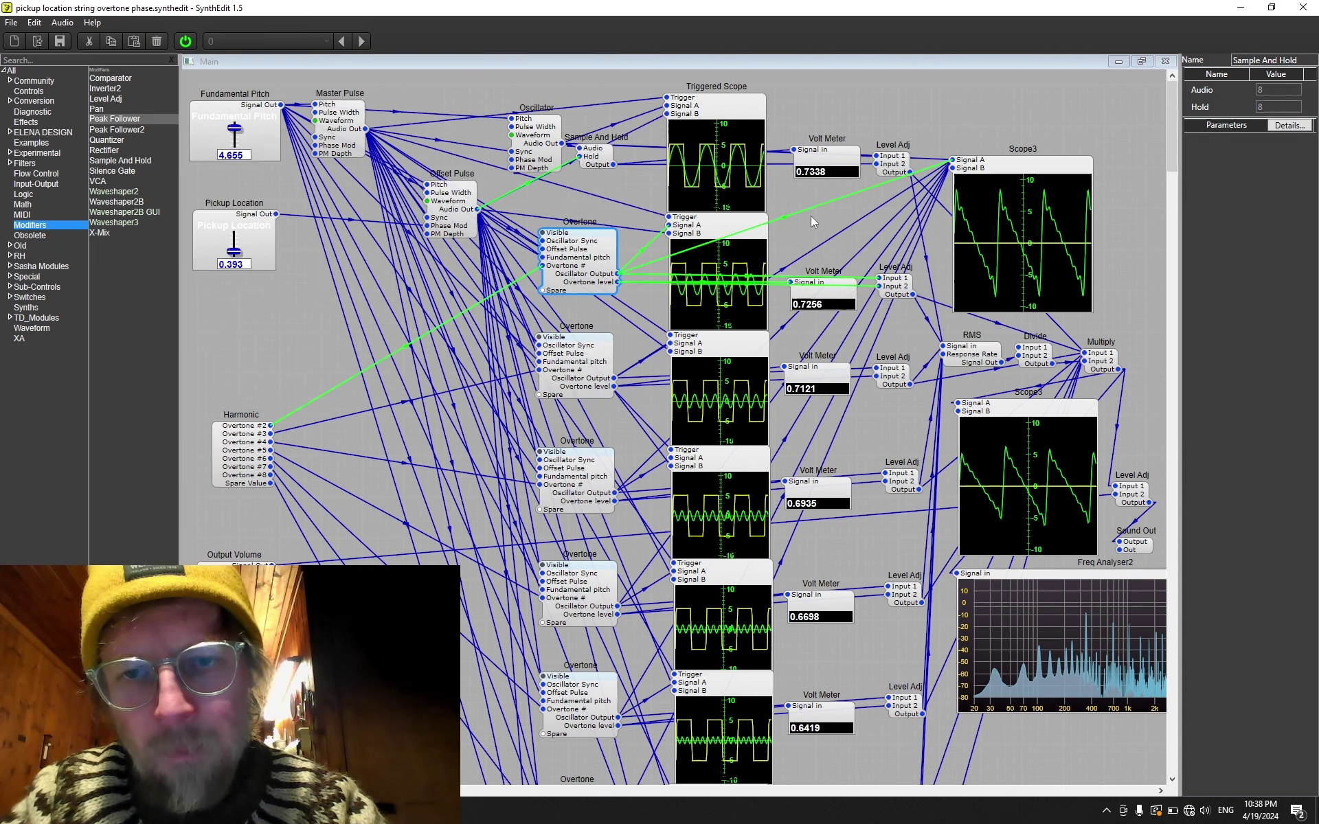
pyautogui.click(825, 306)
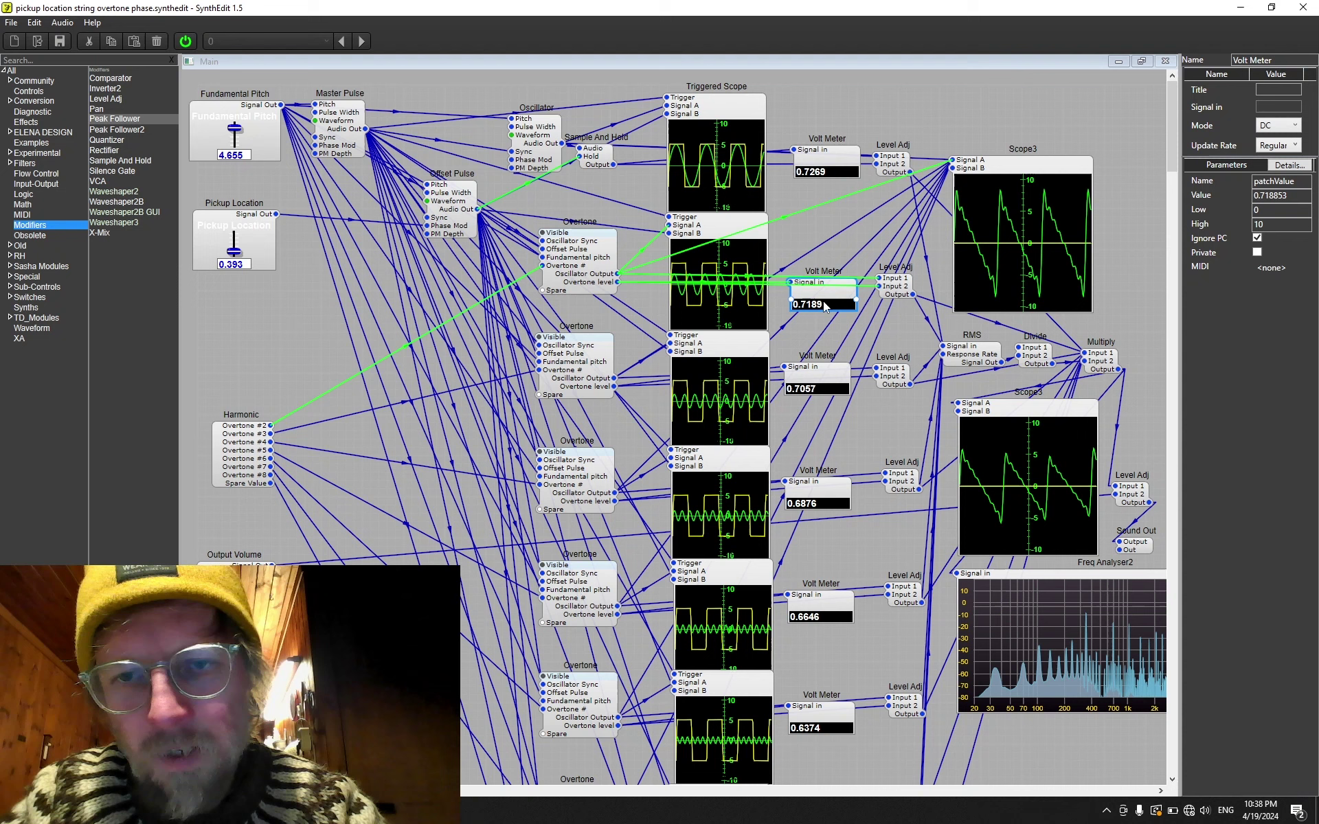
pyautogui.click(824, 165)
pyautogui.click(834, 375)
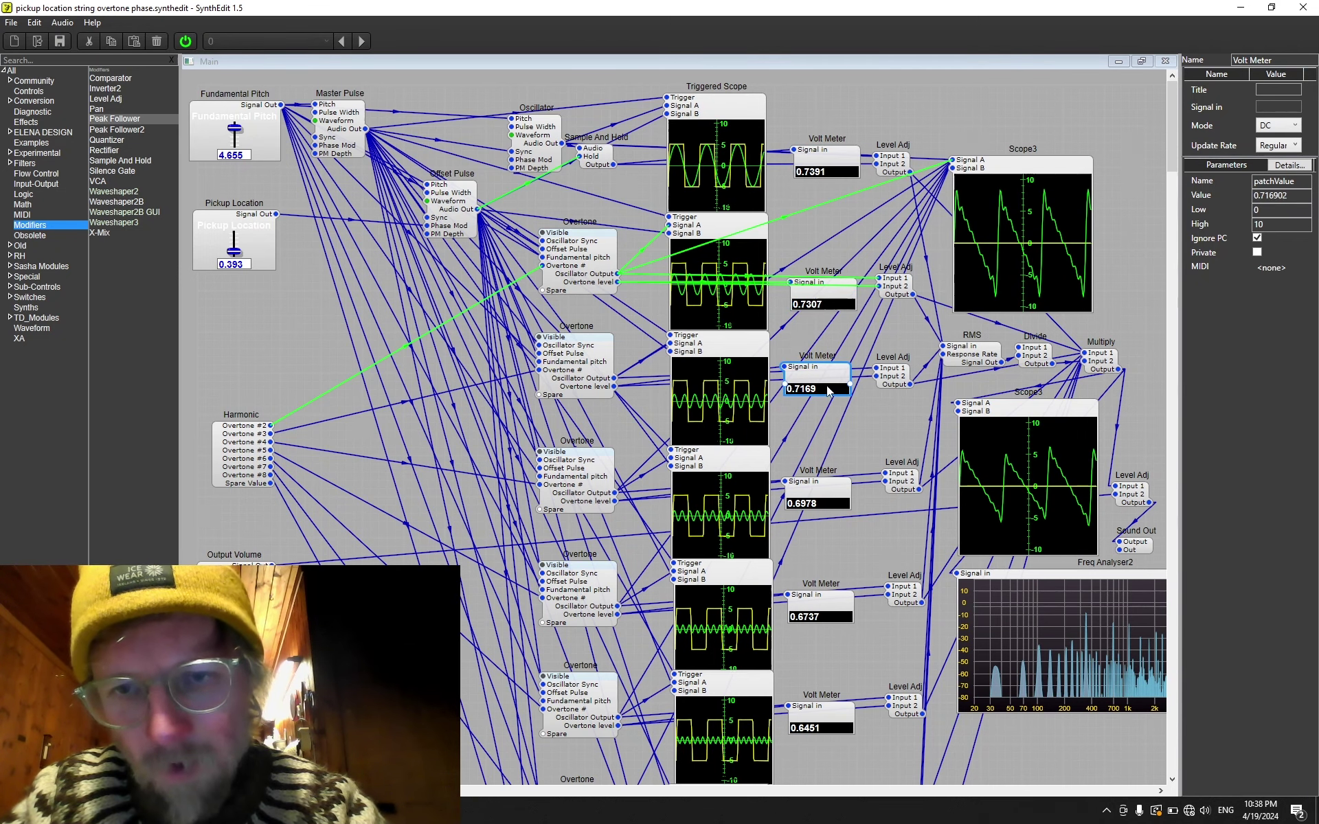
pyautogui.click(827, 493)
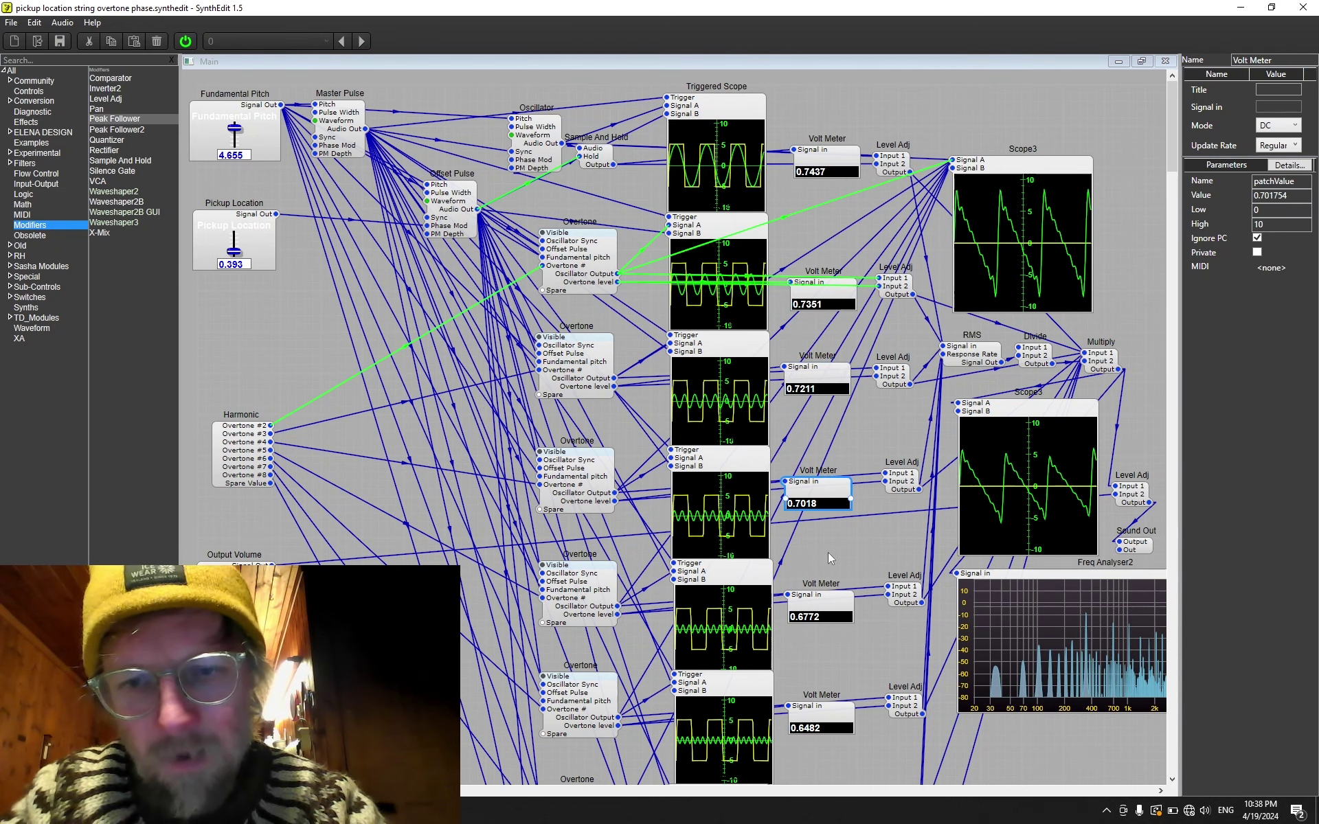
pyautogui.click(832, 597)
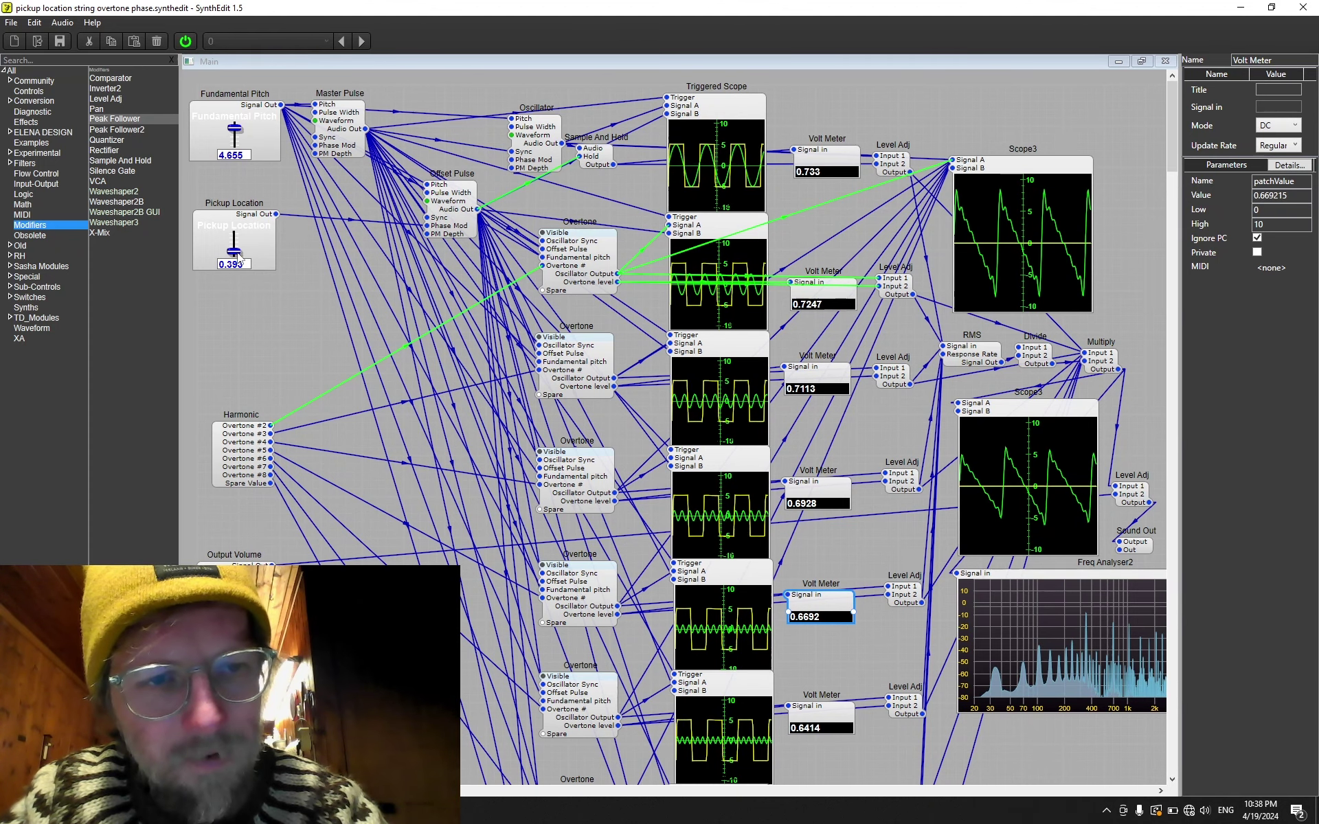
# Move Pickup Location up toward 5.000, back down to about 2.139, then nudge it to 2.017.
pyautogui.moveTo(237, 255); pyautogui.dragTo(406, 41)
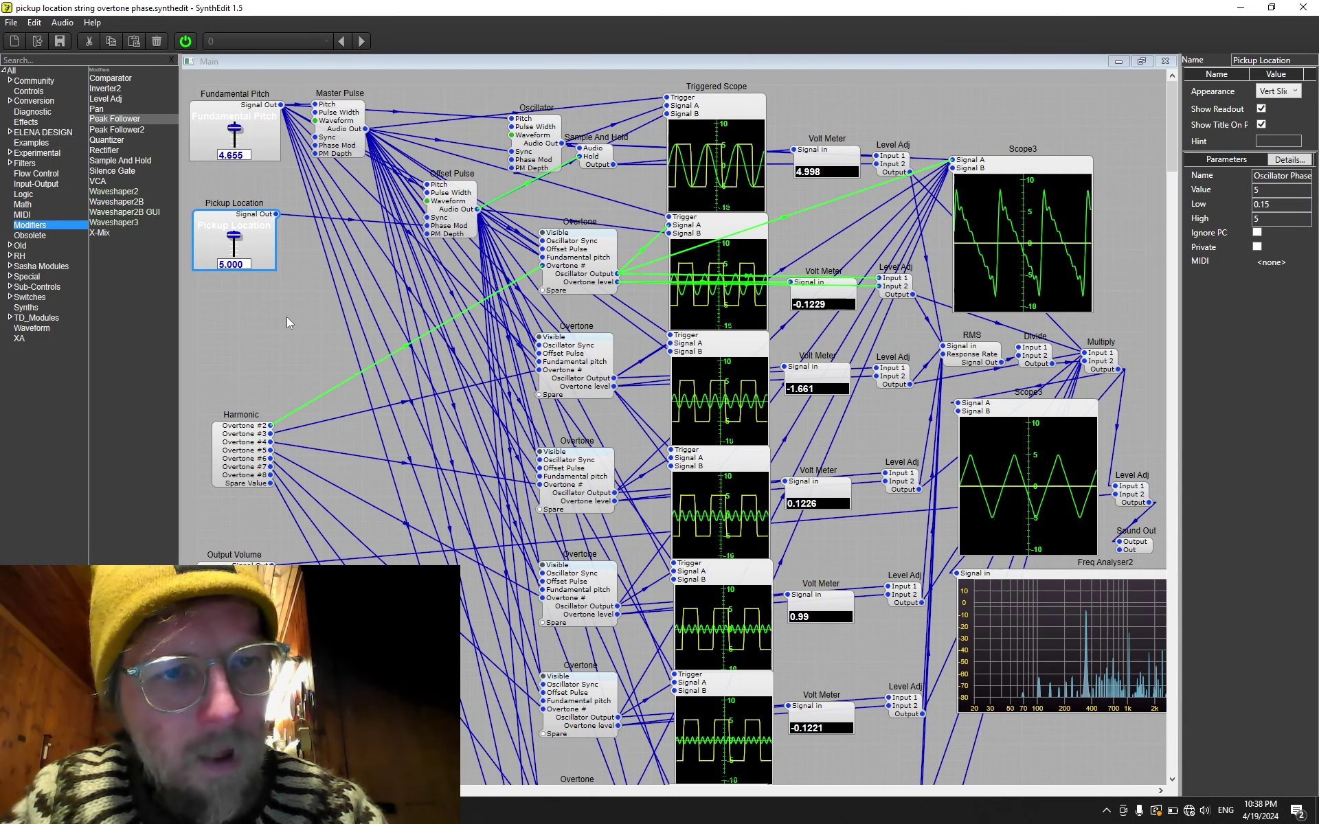
pyautogui.moveTo(224, 237); pyautogui.dragTo(234, 247)
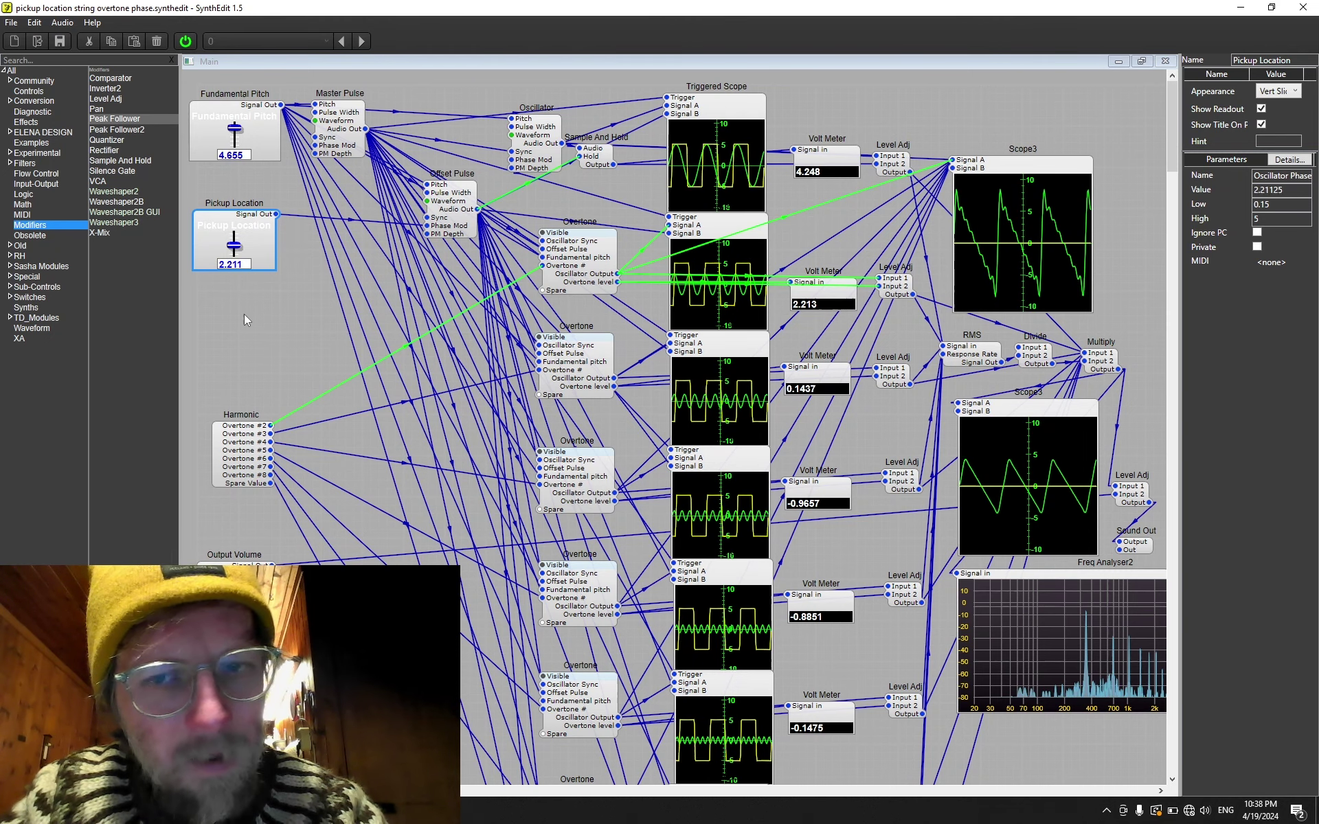
pyautogui.press('Down')
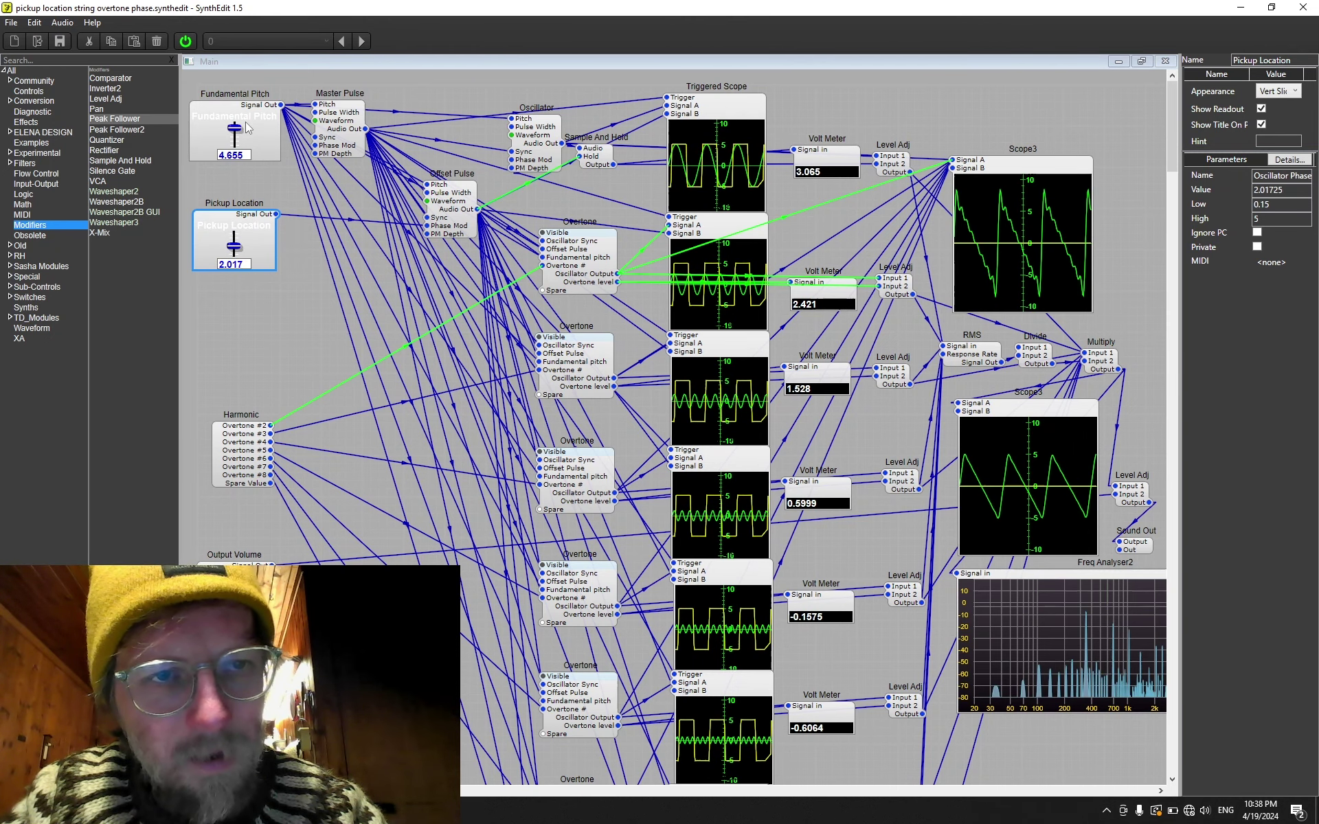
# Drop Fundamental Pitch to its 2.000 minimum and lower Pickup Location to 0.756.
pyautogui.moveTo(240, 129); pyautogui.dragTo(241, 141)
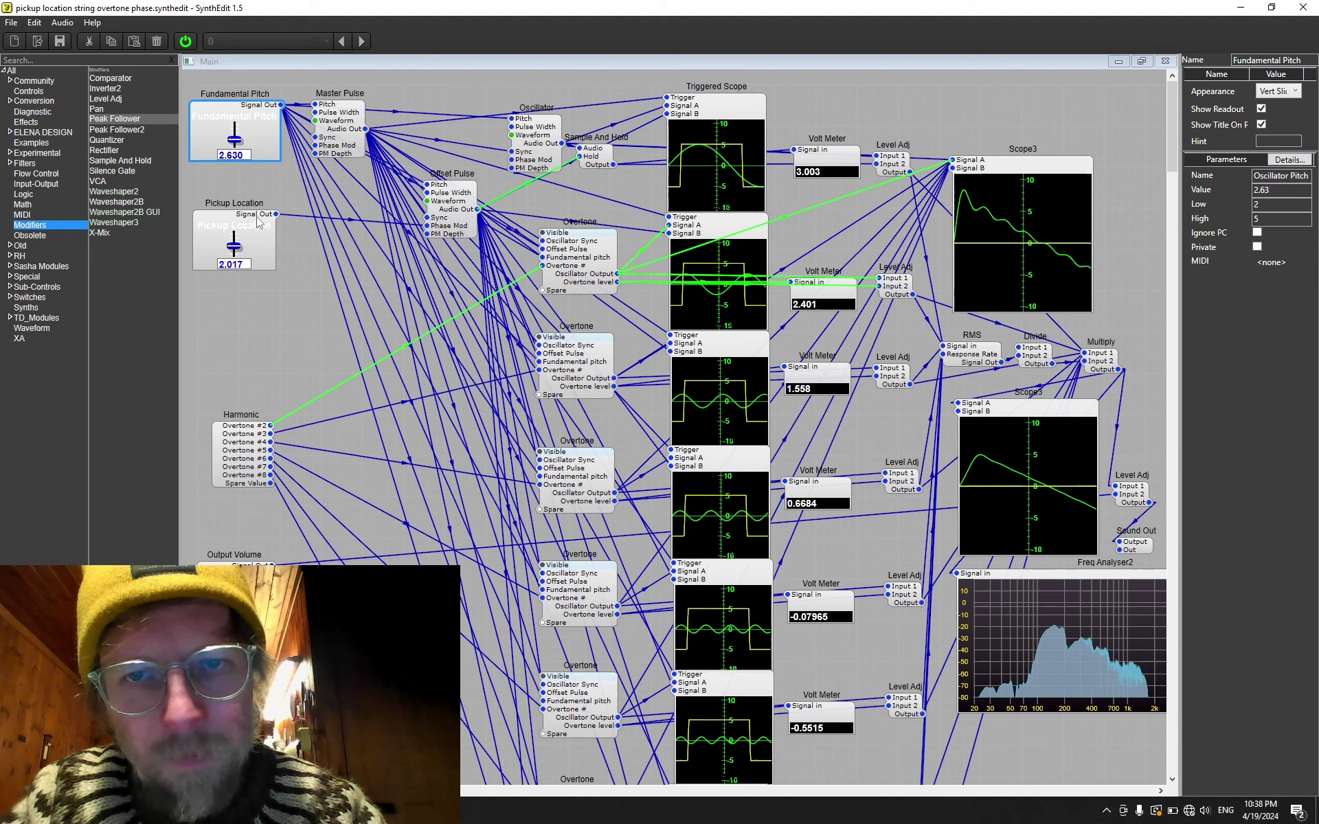
pyautogui.press('Down')
pyautogui.press('Down')
pyautogui.press('Down')
pyautogui.press('Down')
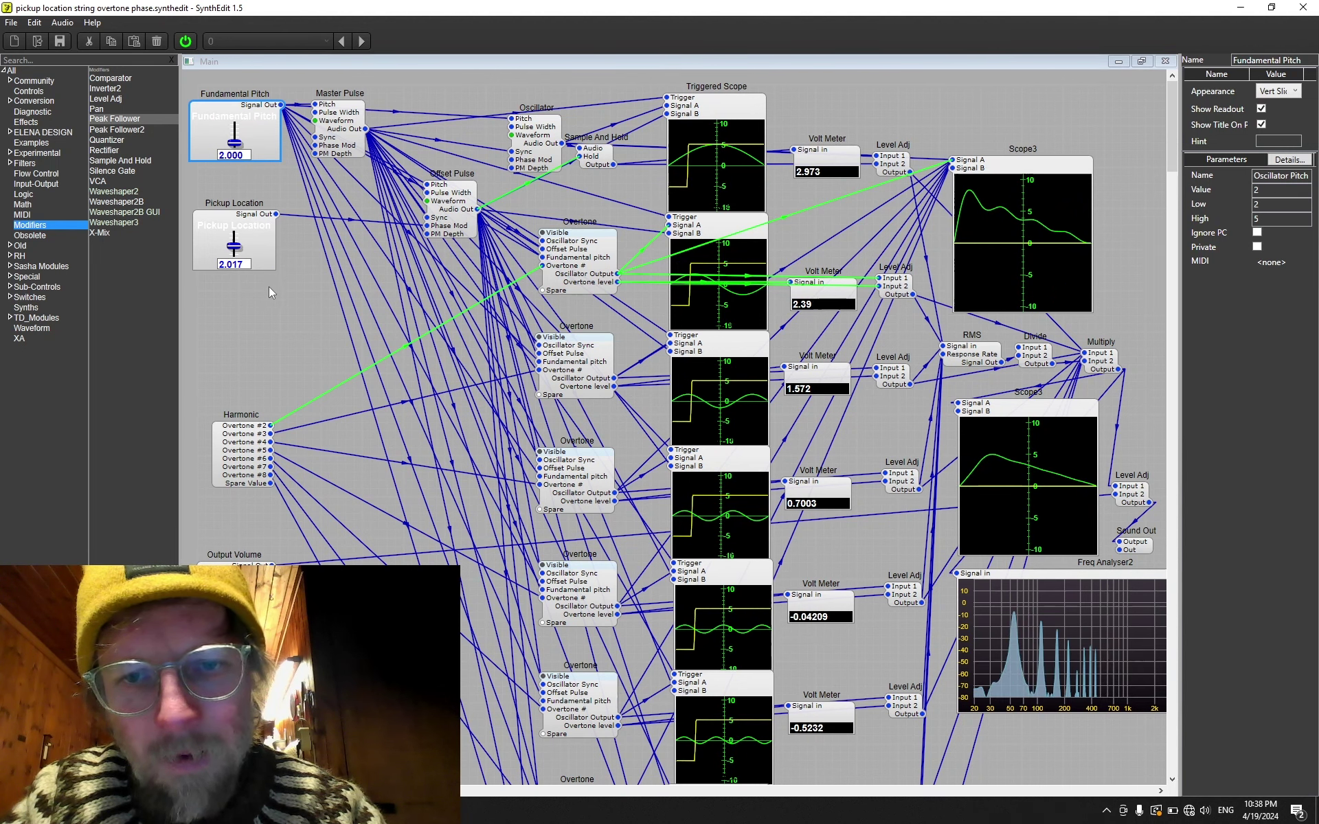
pyautogui.moveTo(235, 245); pyautogui.dragTo(241, 280)
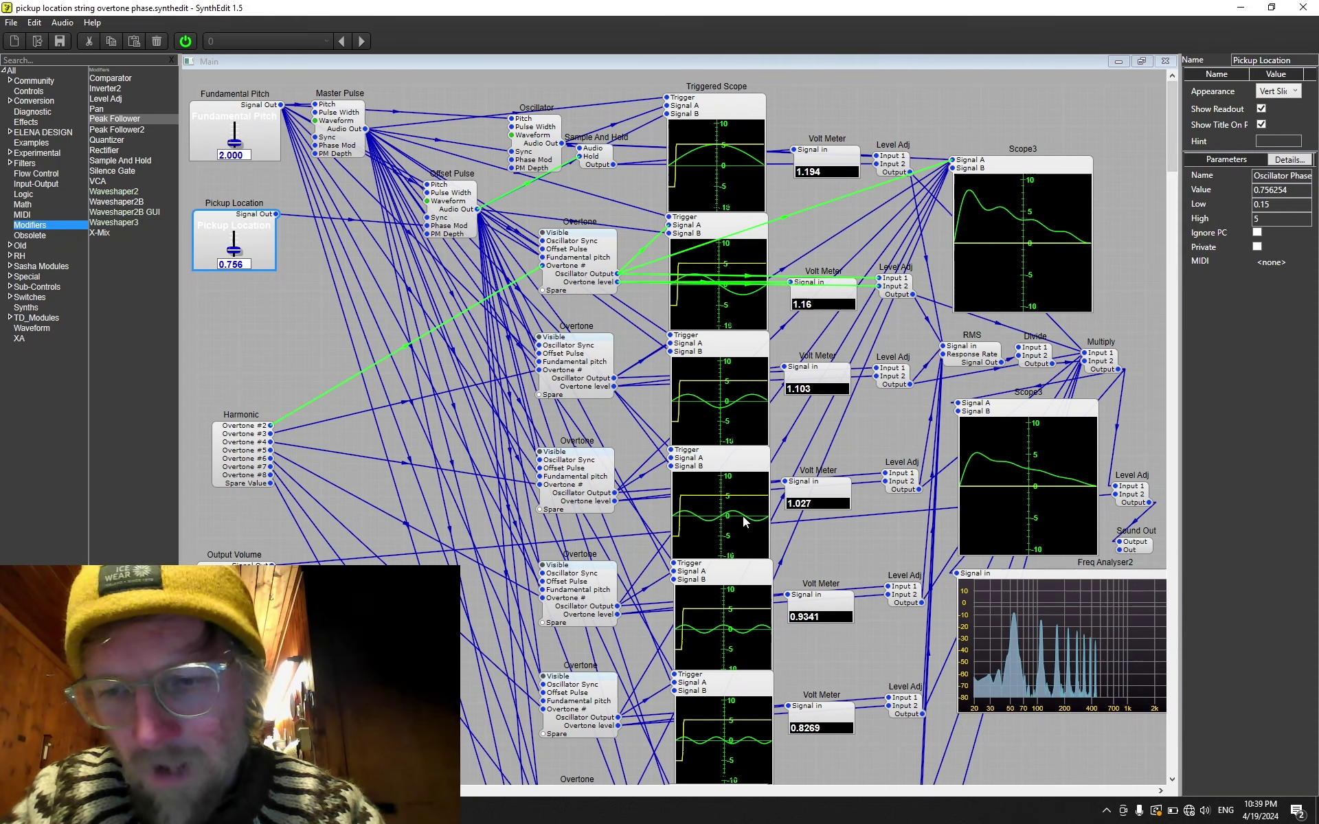
# Sweep Pickup Location through 1.581, 0.465 and 0.732, finishing at 3.351.
pyautogui.moveTo(232, 252)
pyautogui.mouseDown()
pyautogui.moveTo(221, 168)
pyautogui.moveTo(252, 267)
pyautogui.mouseUp()
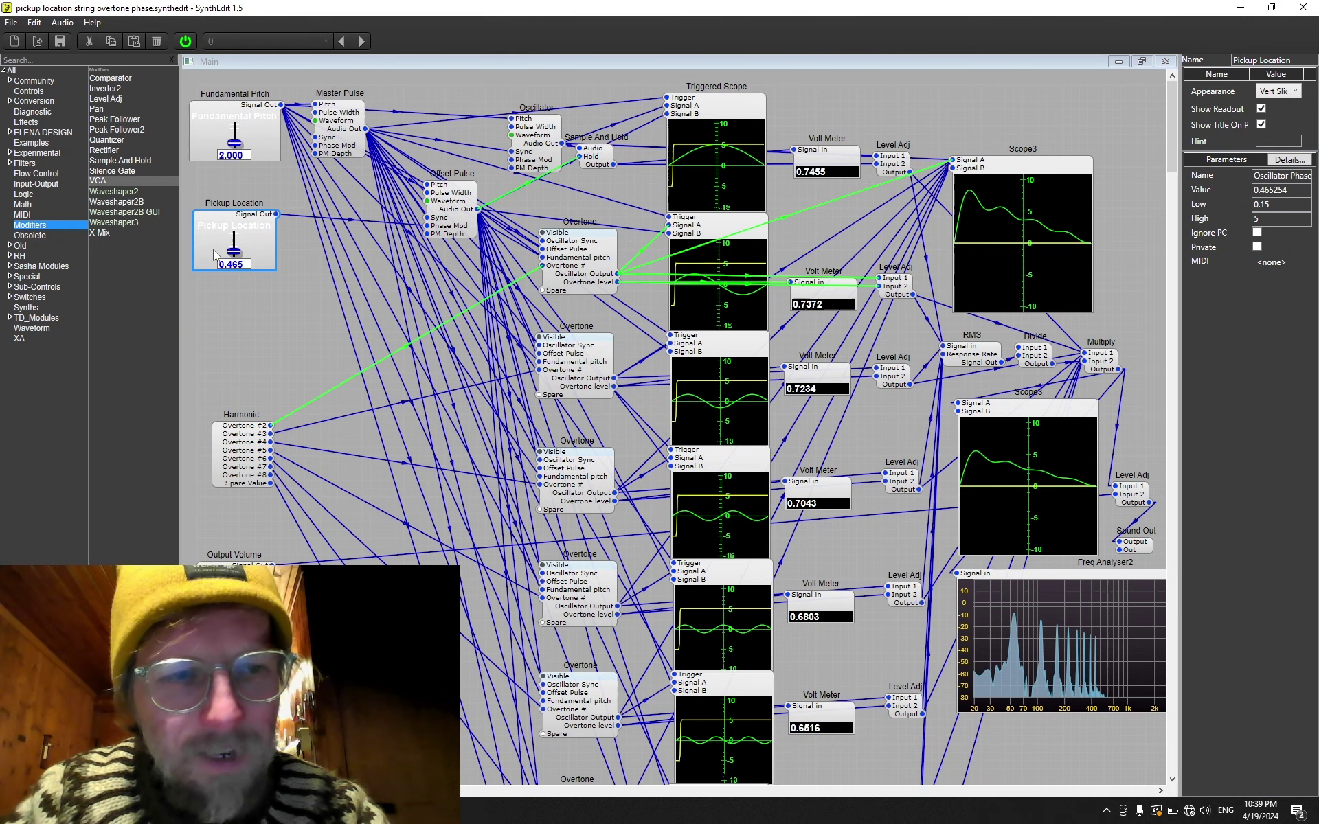
pyautogui.moveTo(219, 257); pyautogui.dragTo(236, 247)
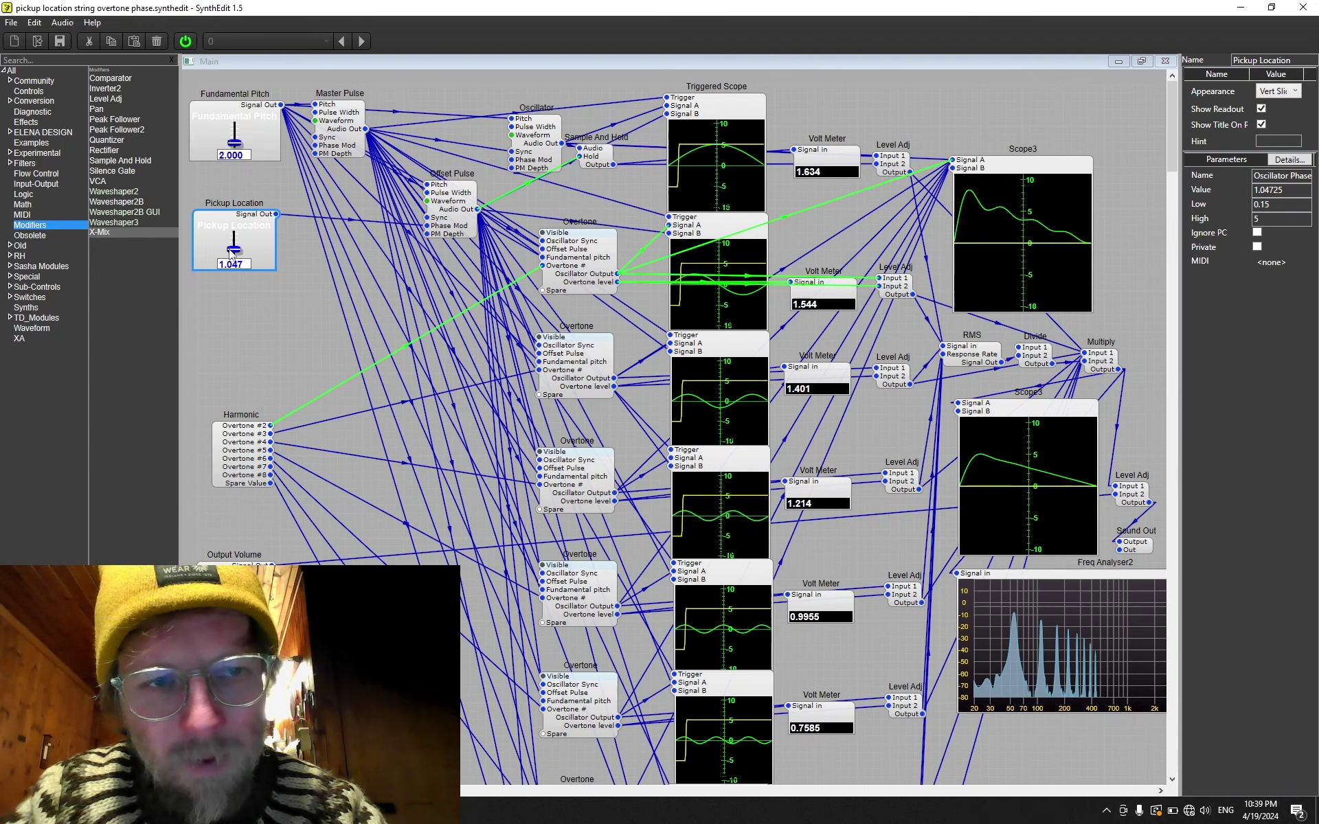
pyautogui.moveTo(233, 254); pyautogui.dragTo(267, 193)
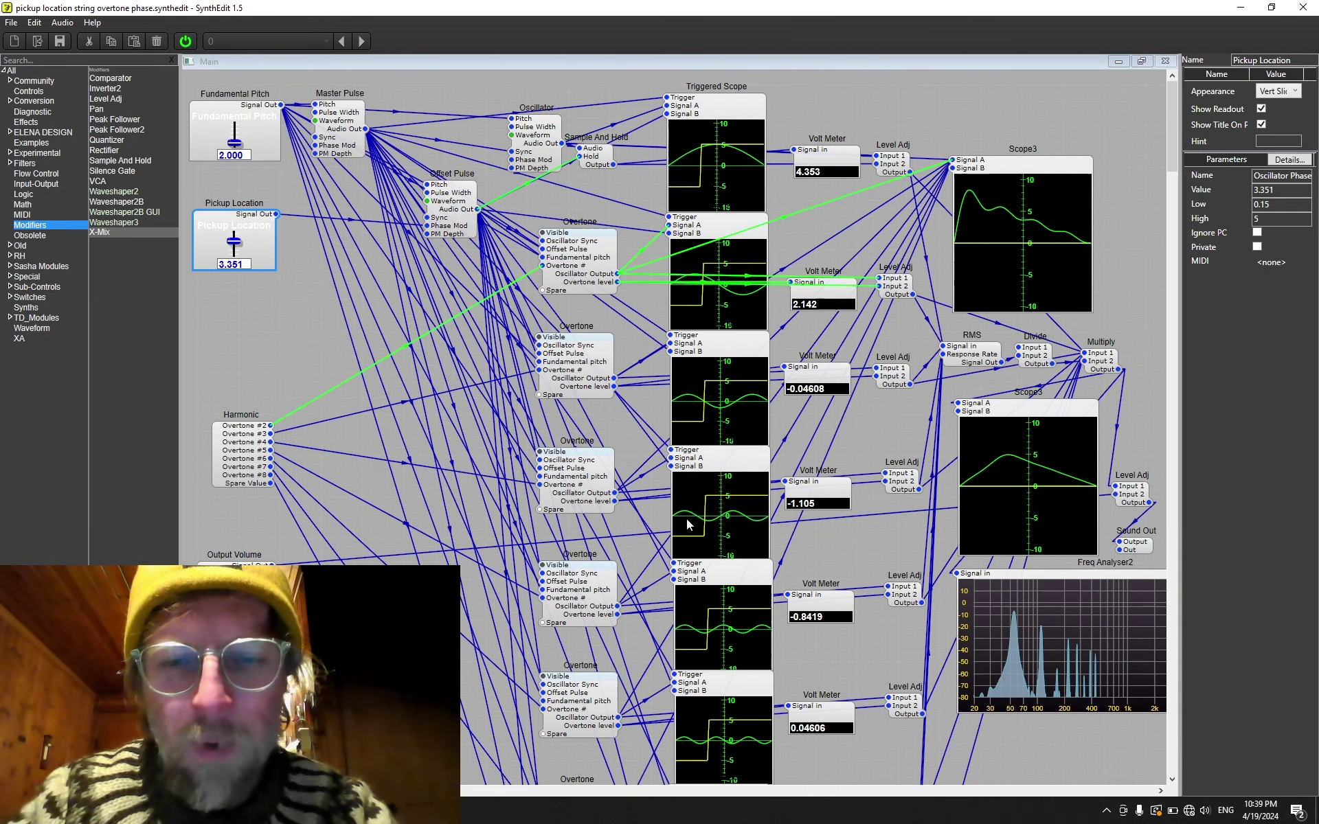
# Deselect the Pickup Location module and lower it from 3.351 to about 1.678.
pyautogui.click(294, 329)
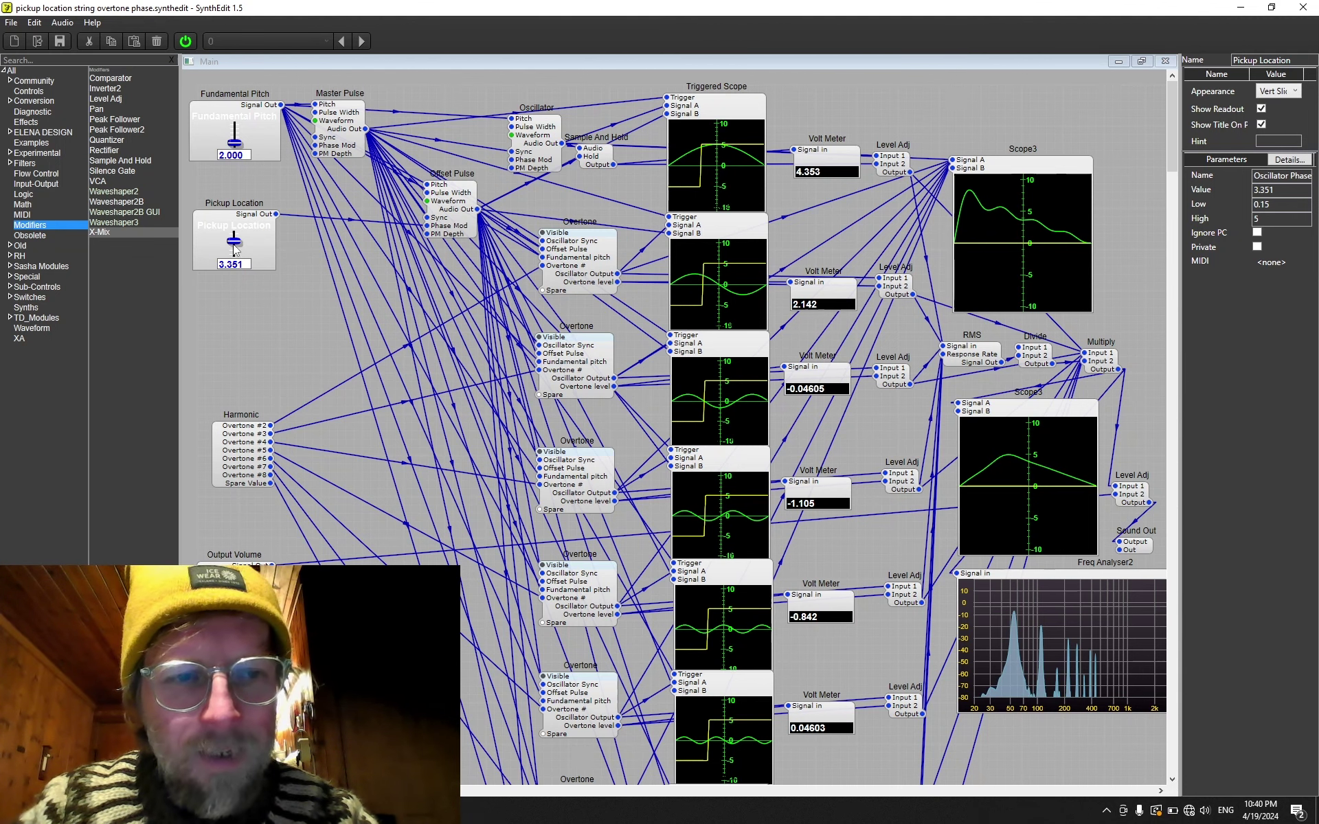
pyautogui.moveTo(234, 248); pyautogui.dragTo(258, 290)
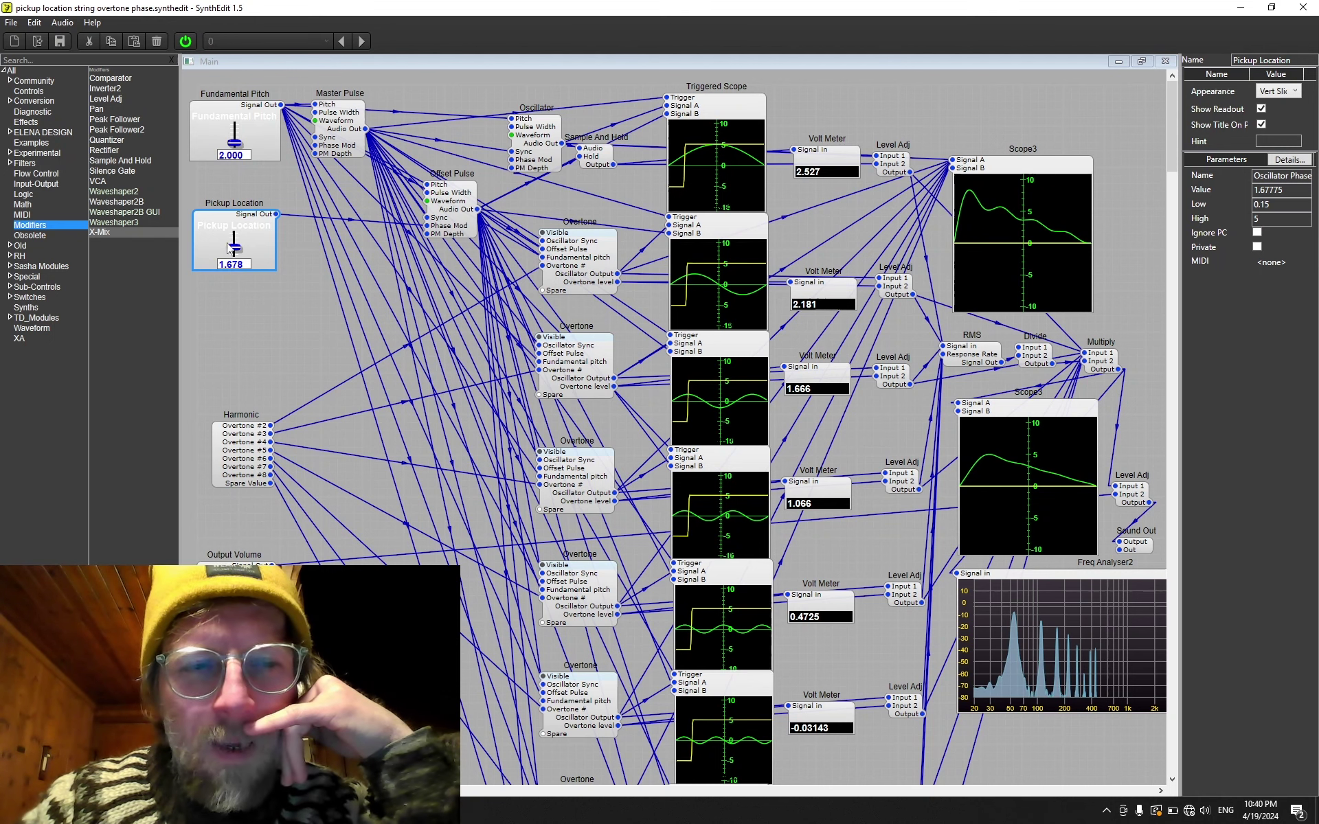
# Lower the Pickup Location slider toward 0.538 so the harmonic meters and spectrum change.
pyautogui.moveTo(236, 250); pyautogui.dragTo(241, 278)
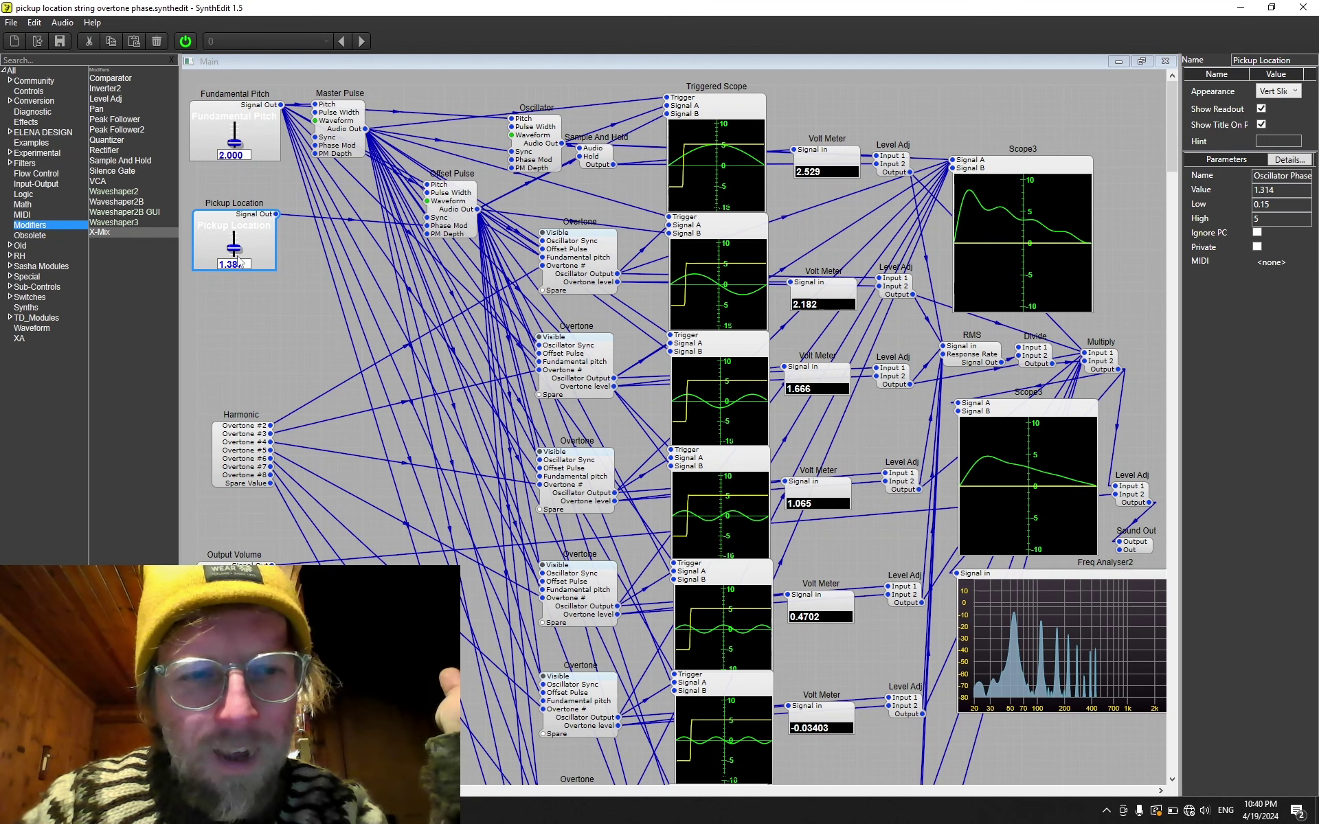